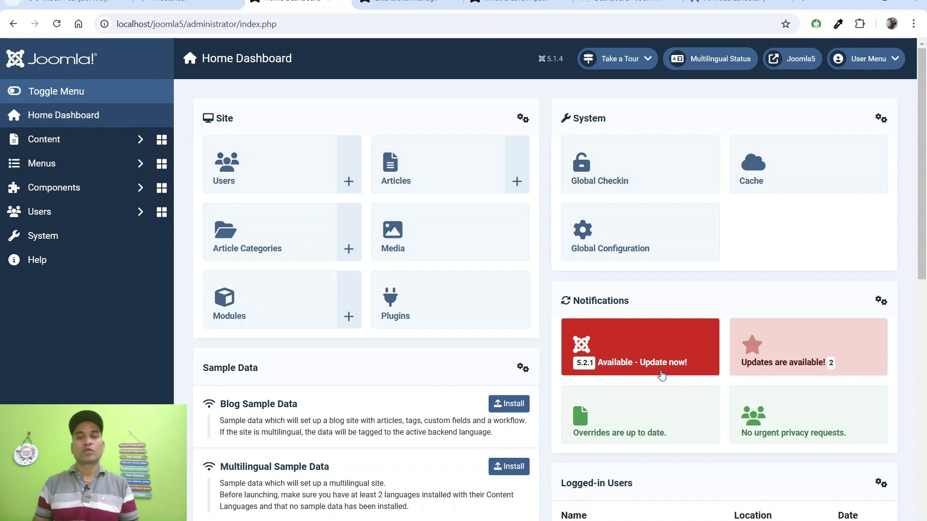
Step: Open the Joomla 5.2.1 update from the dashboard notifications and check its required settings, cancelling the extension-warning acknowledgement
left_click(661, 360)
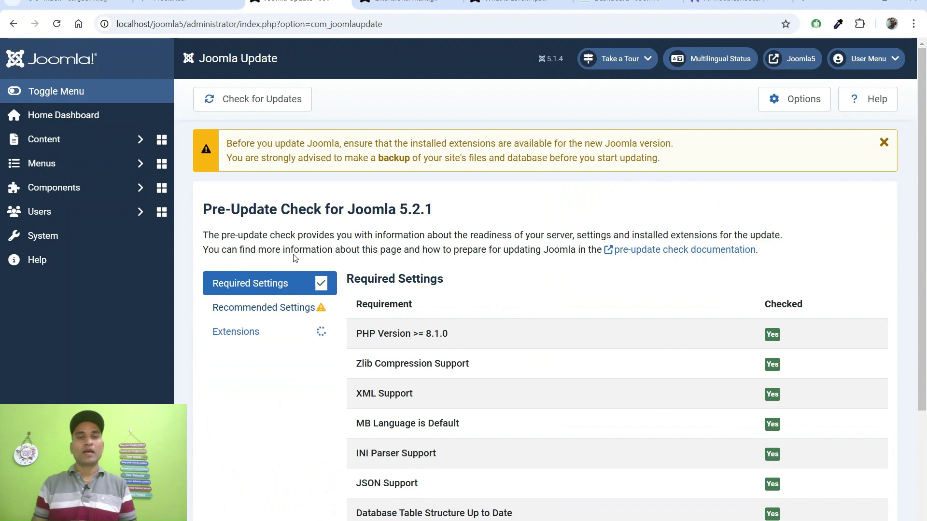
scroll(292, 256, "down", 2)
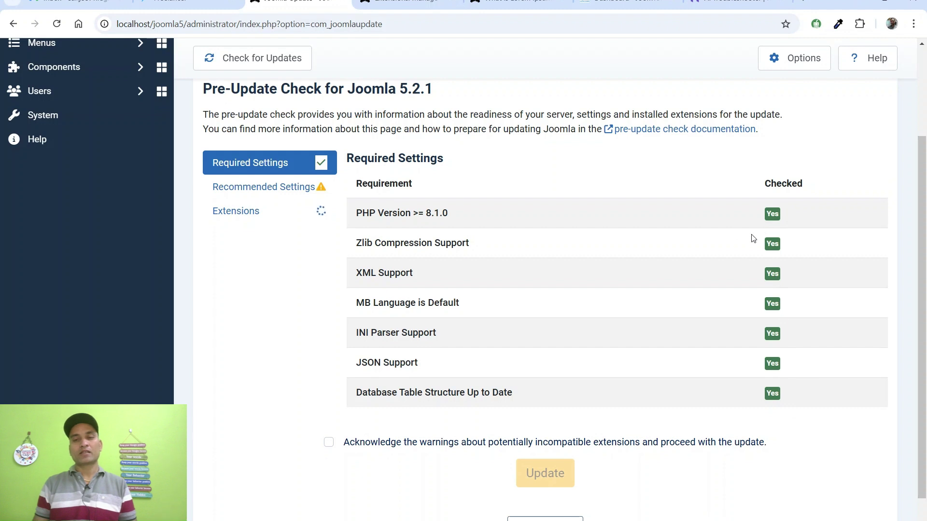
left_click(328, 443)
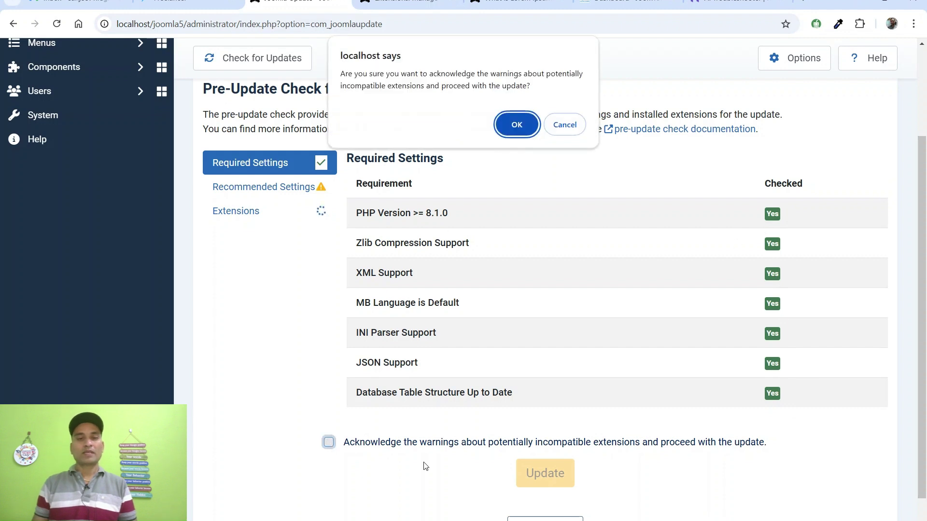
left_click(567, 125)
Step: Examine the recommended PHP settings in the pre-update check, comparing each directive's recommended and actual values
left_click(267, 191)
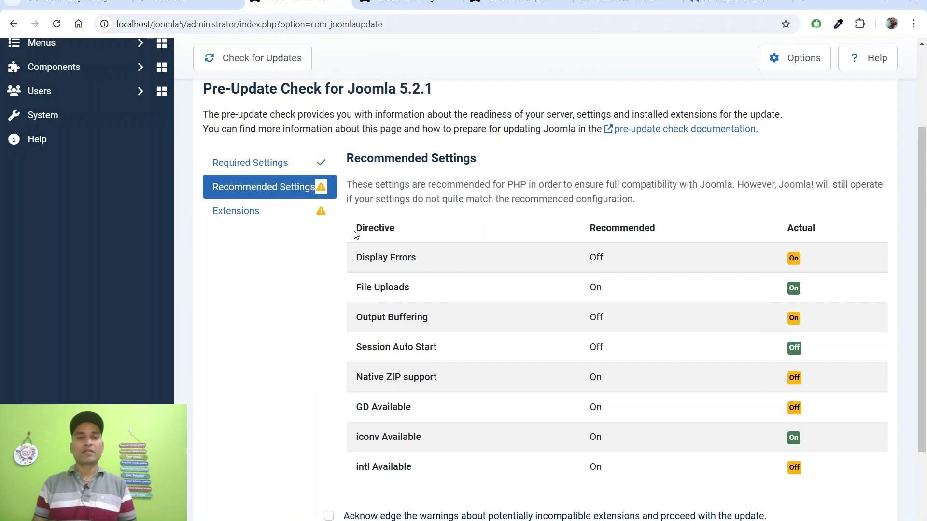
scroll(513, 269, "down", 1)
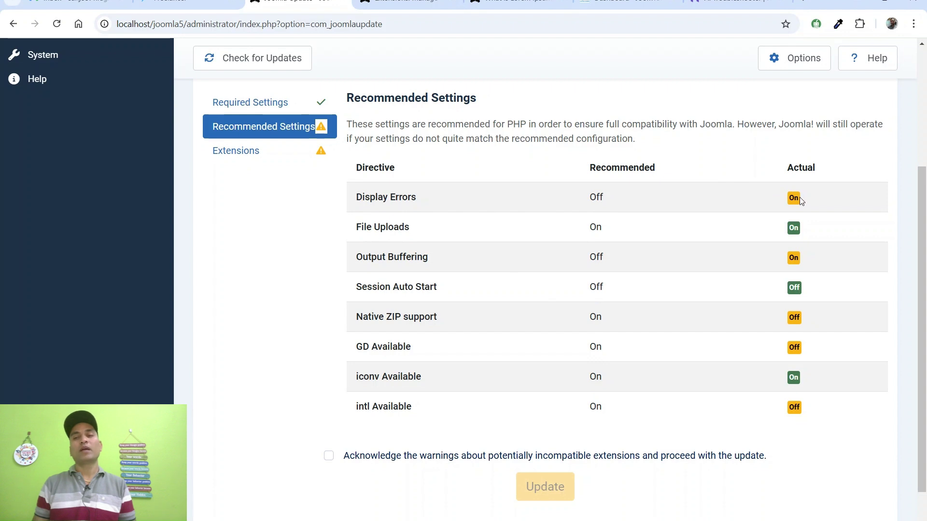
double_click(592, 197)
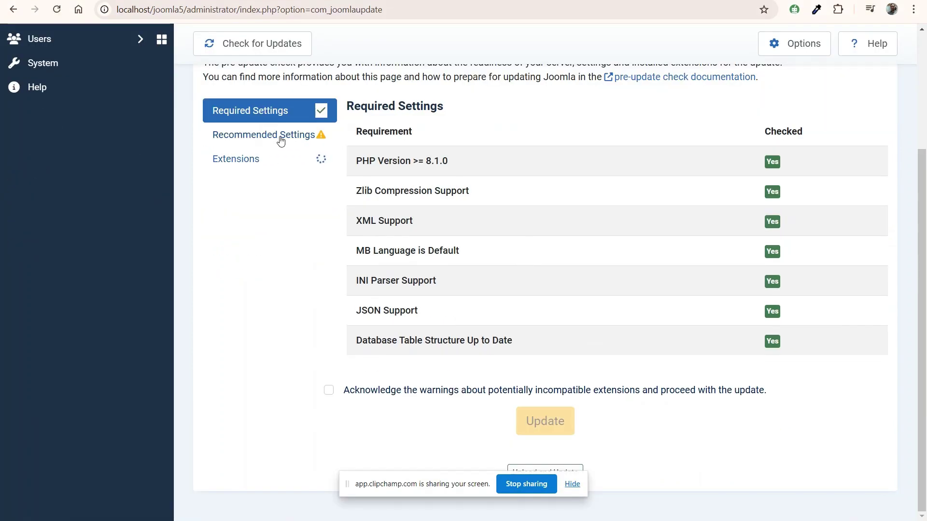
left_click(280, 137)
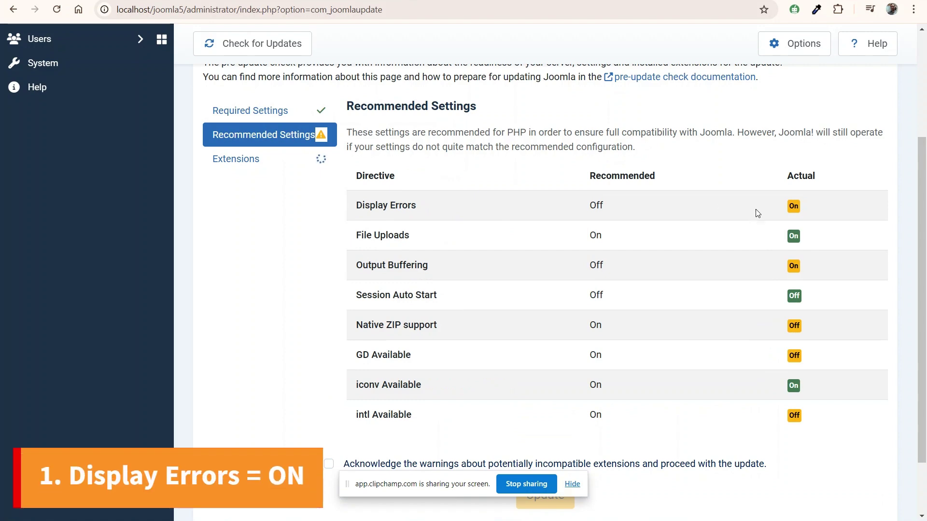
scroll(787, 218, "up", 3)
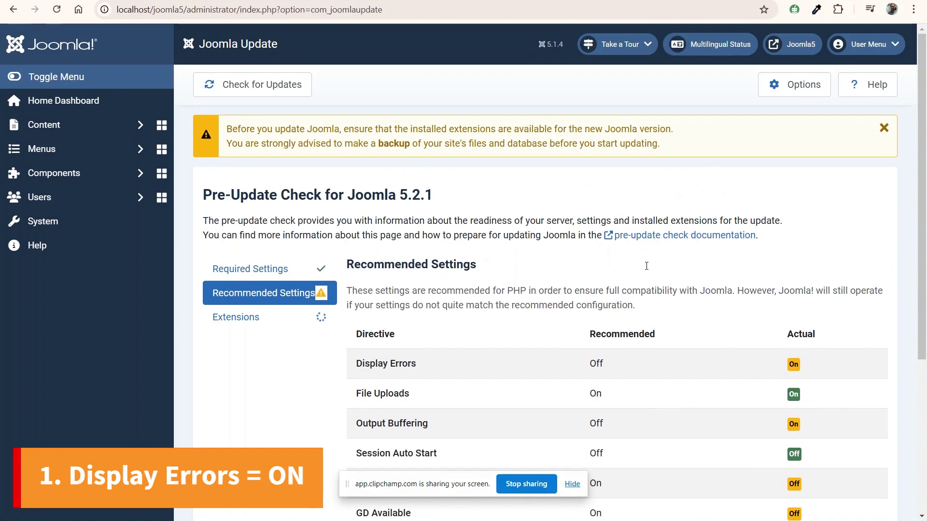
scroll(647, 265, "down", 2)
scroll(635, 261, "up", 1)
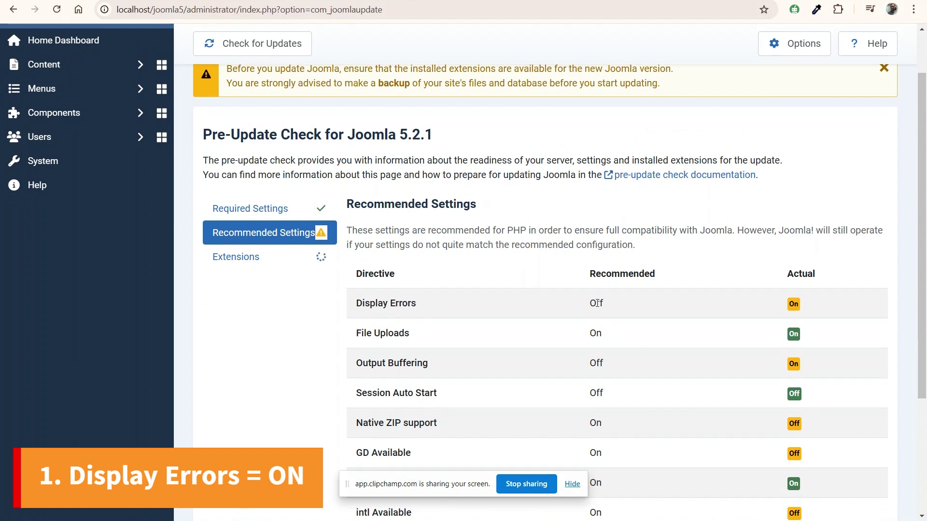
left_click(572, 485)
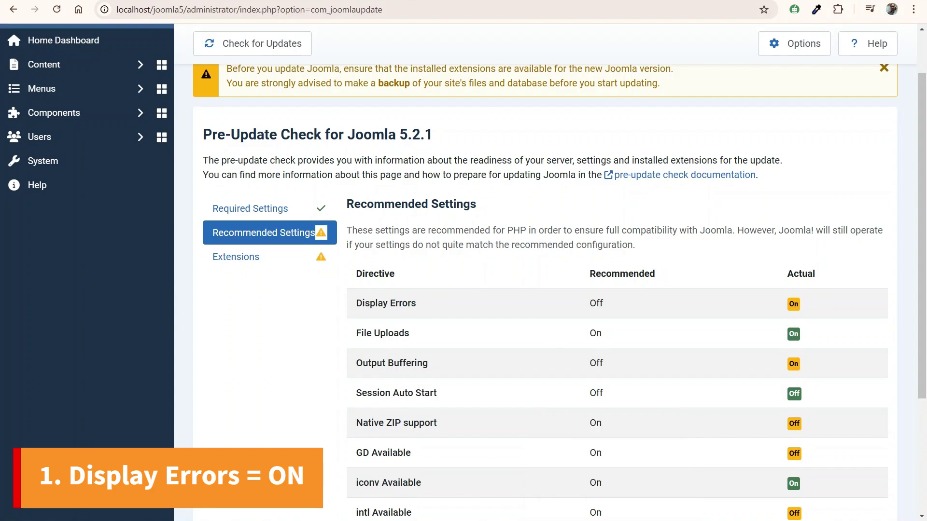
Step: Switch to File Explorer and open the .htaccess file from the xampp/htdocs/joomla5 folder in the code editor
key("alt+Tab")
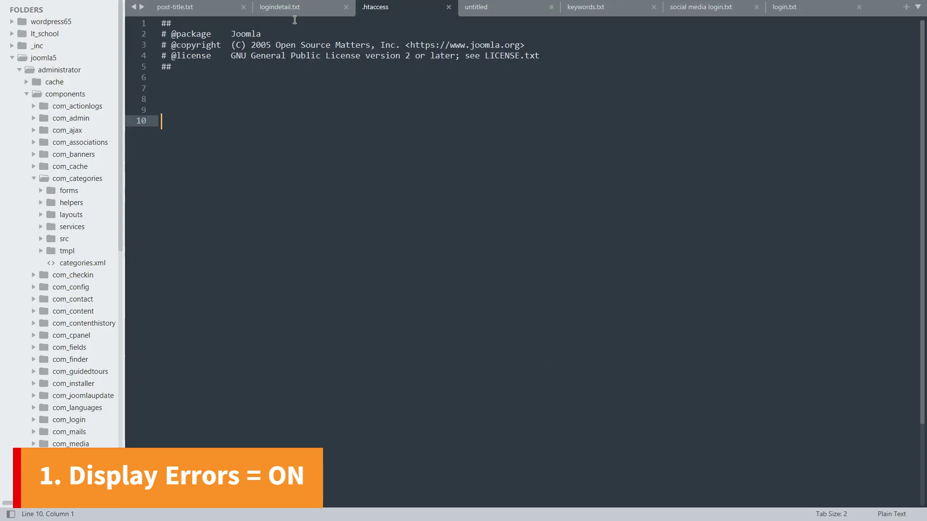
key("alt+Tab")
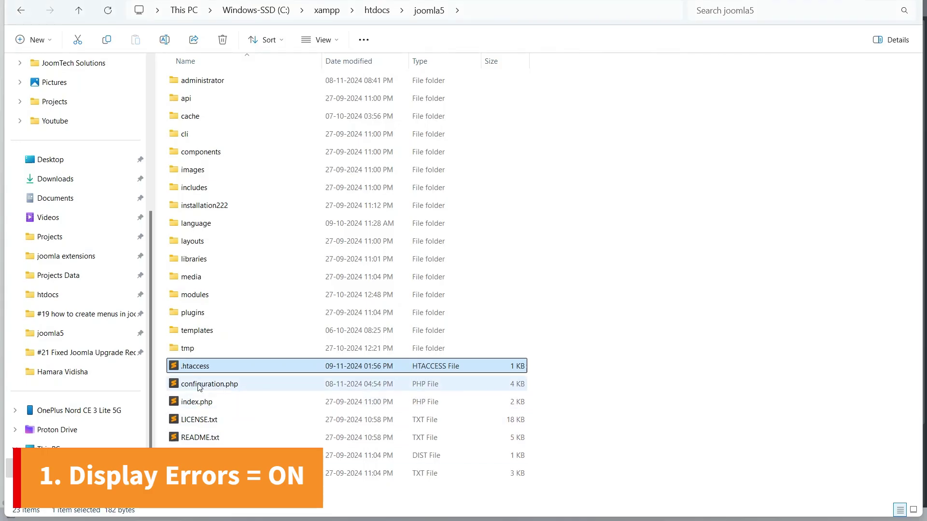
left_click(683, 328)
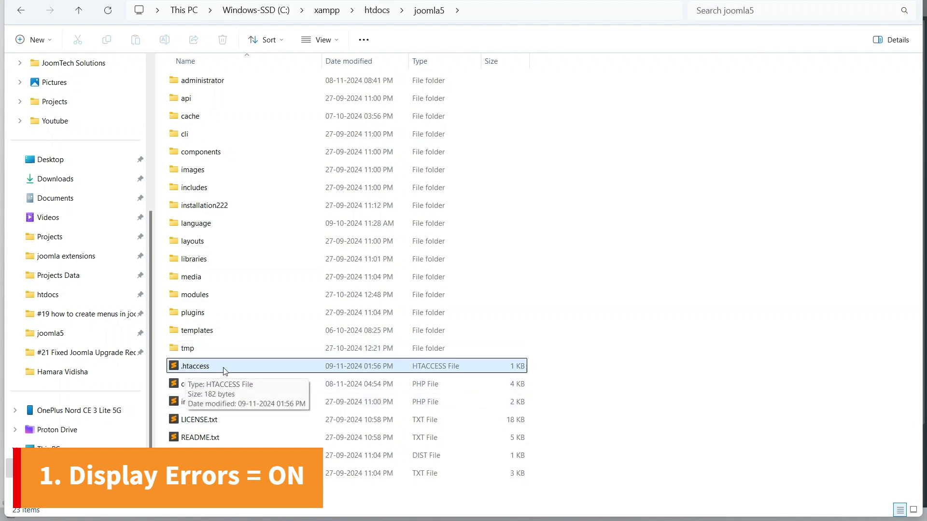
double_click(198, 367)
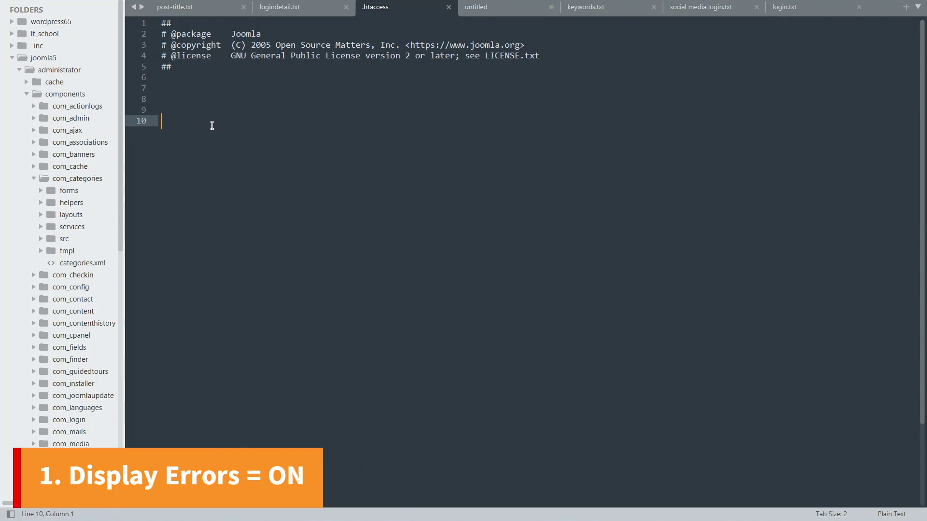
Step: Copy the line "php_flag display_errors off" from the untitled notes file into line 10 of .htaccess
left_click(517, 5)
left_click(309, 45)
key("ctrl+Left")
key("ctrl+Left")
key("ctrl+shift+Right")
left_click_drag(306, 44, 154, 45)
key("ctrl+c")
left_click(378, 9)
key("ctrl+v")
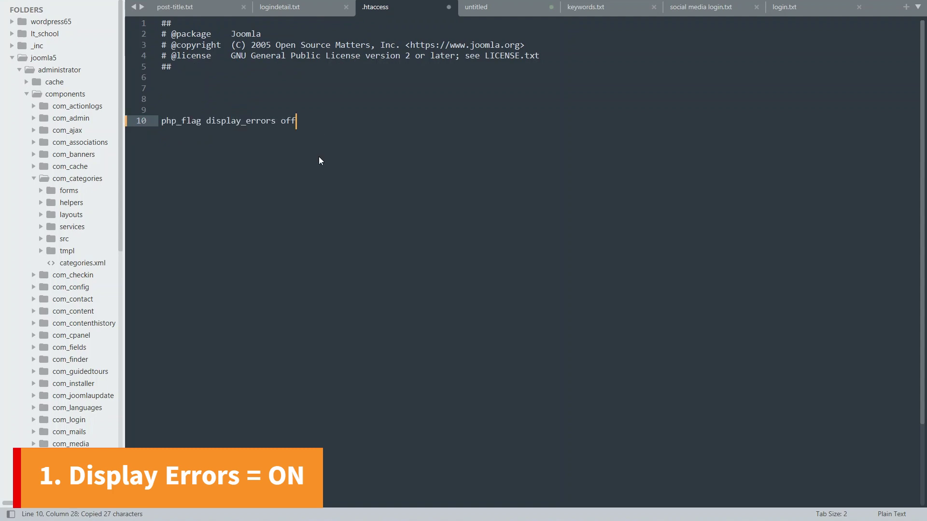
Step: Review the parts of the display_errors directive and save the .htaccess file
double_click(193, 121)
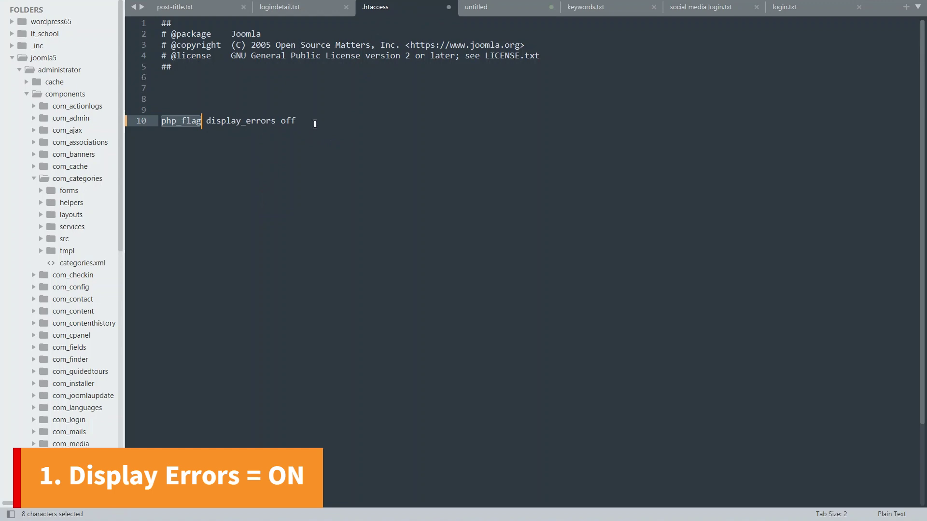
double_click(229, 122)
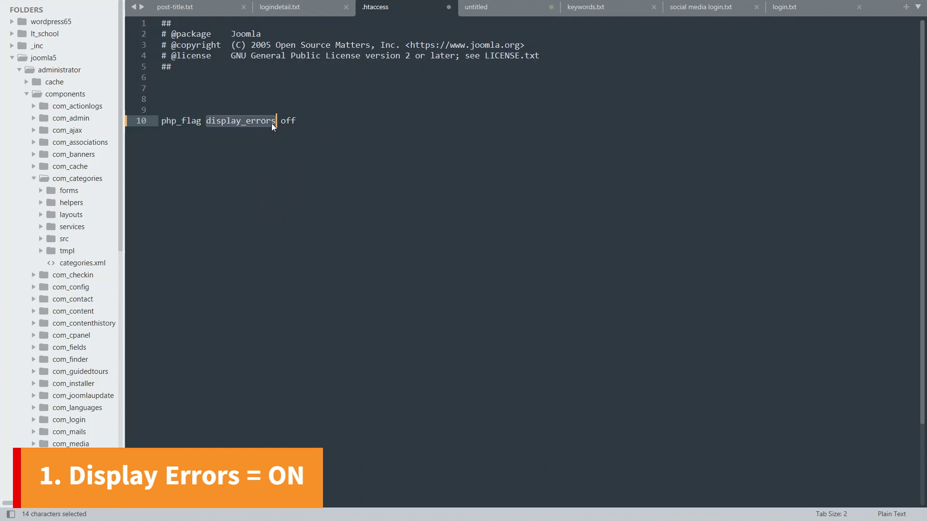
double_click(288, 121)
double_click(178, 121)
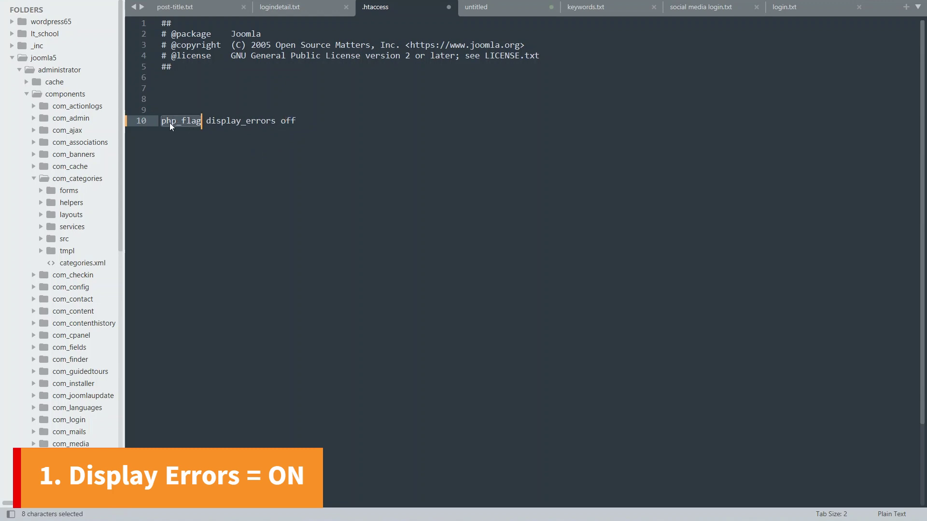
double_click(225, 121)
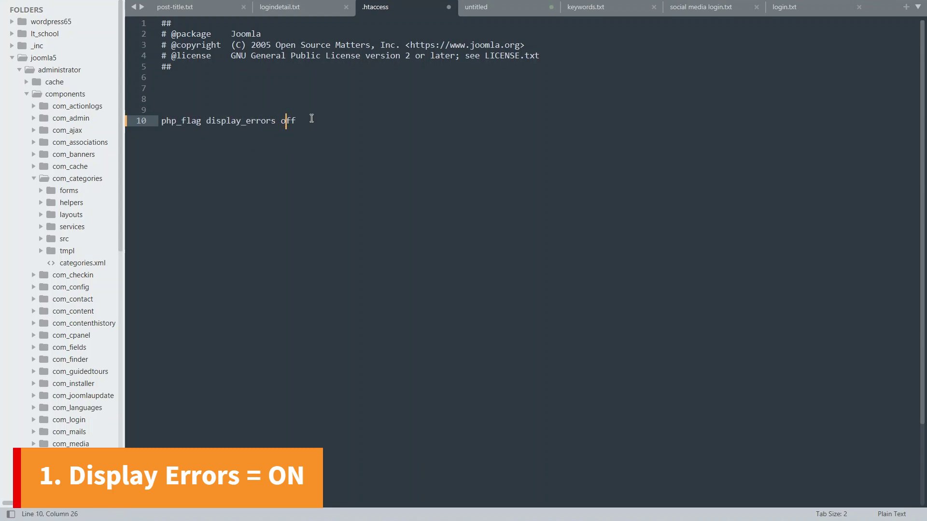
key("ctrl+s")
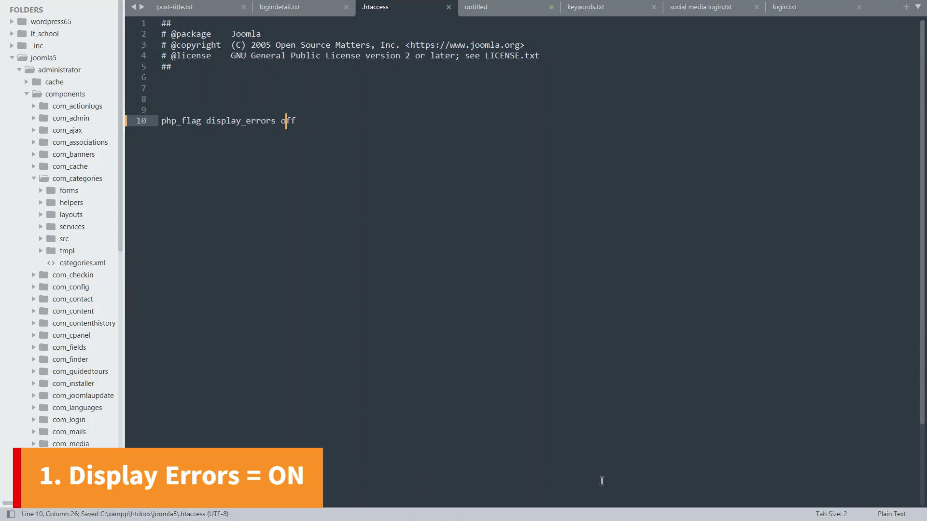
Step: Switch to the browser, reload the Joomla Update page and check the Display Errors directive under the recommended settings
key("alt+Tab")
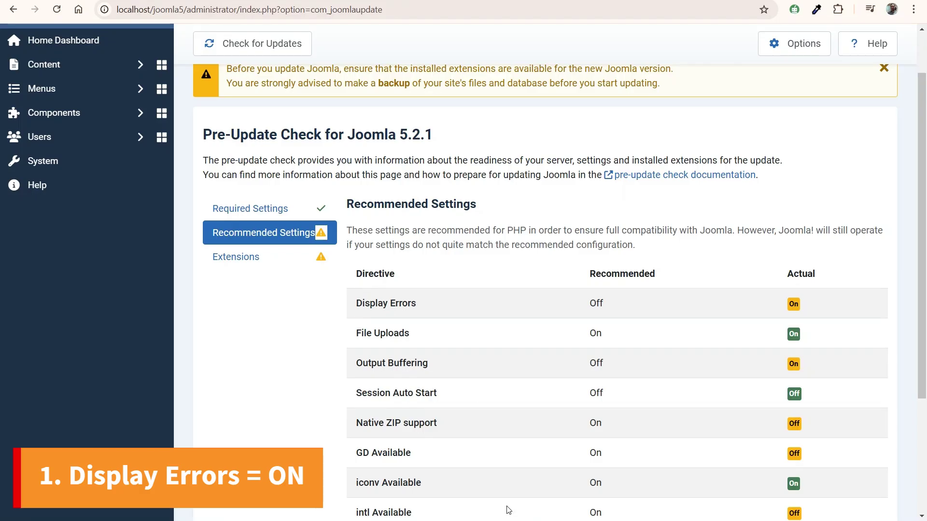
key("F5")
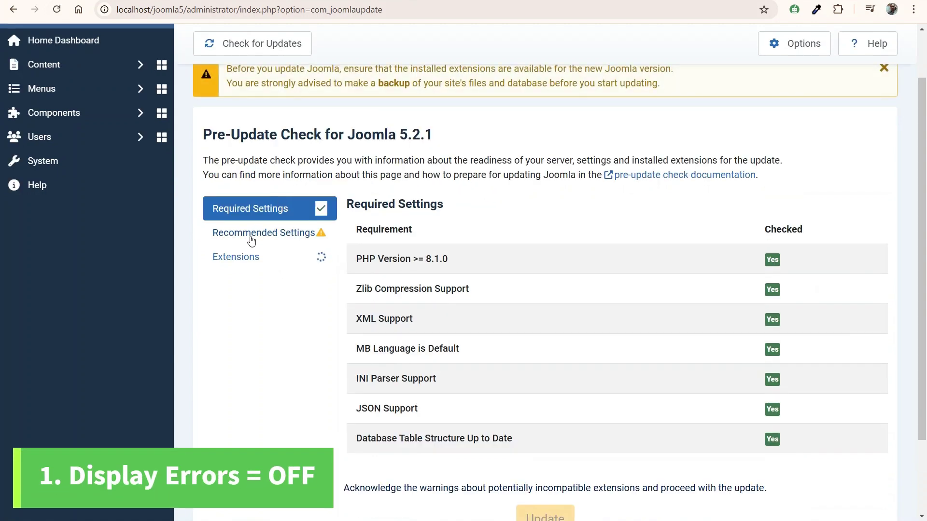
left_click(252, 242)
double_click(366, 303)
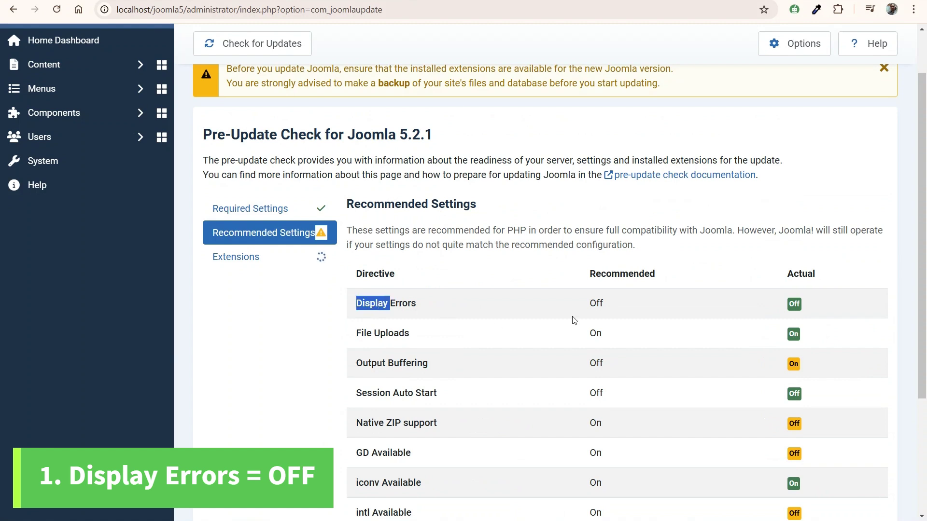
left_click(592, 304)
double_click(594, 303)
double_click(794, 304)
Step: Compare the recommended and actual values of the File Uploads and Output Buffering directives
scroll(676, 299, "down", 1)
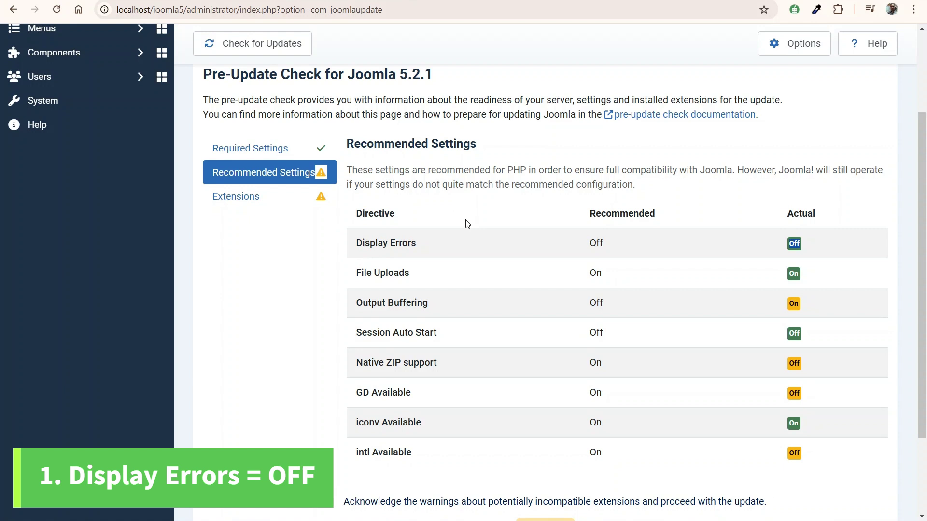
scroll(466, 222, "down", 1)
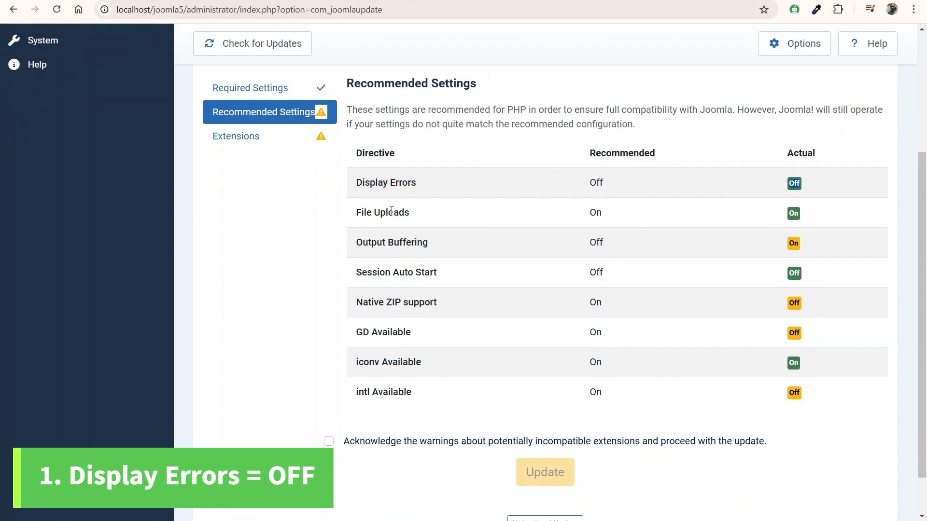
double_click(376, 215)
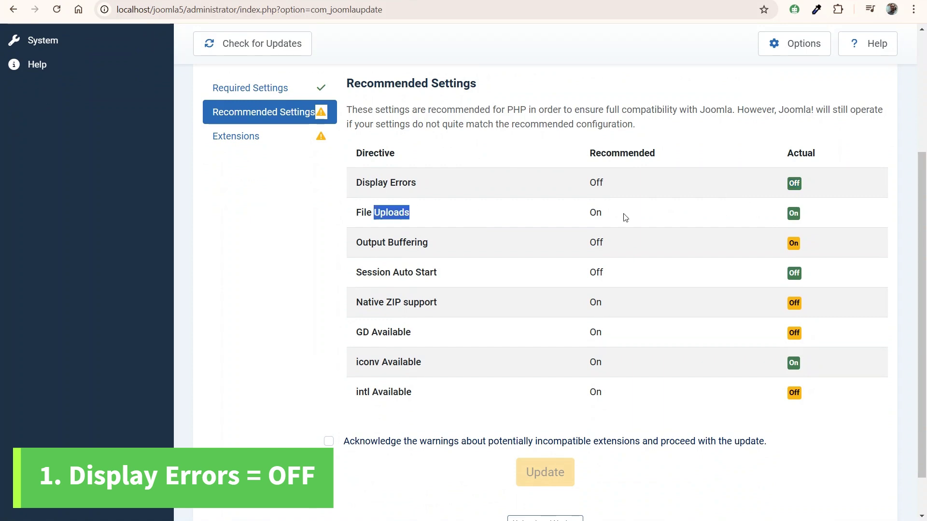
double_click(615, 154)
left_click(598, 217)
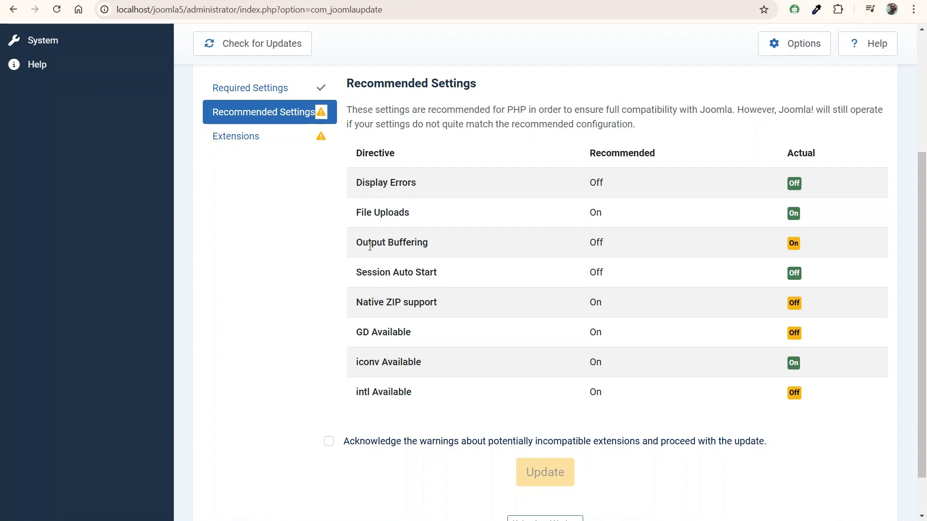
double_click(597, 242)
double_click(795, 243)
triple_click(386, 242)
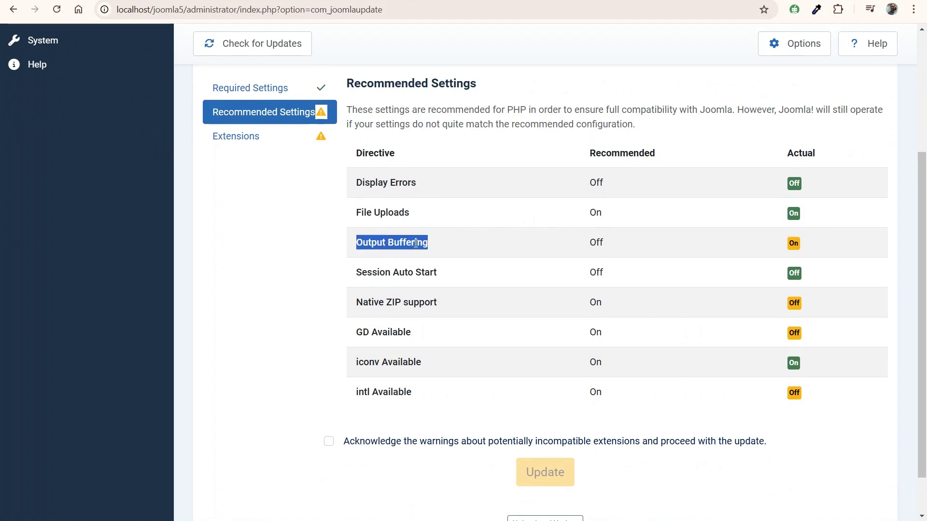
Step: Switch to the code editor and copy "php_flag output_buffering off" from the untitled notes into line 12 of .htaccess
key("alt+Tab")
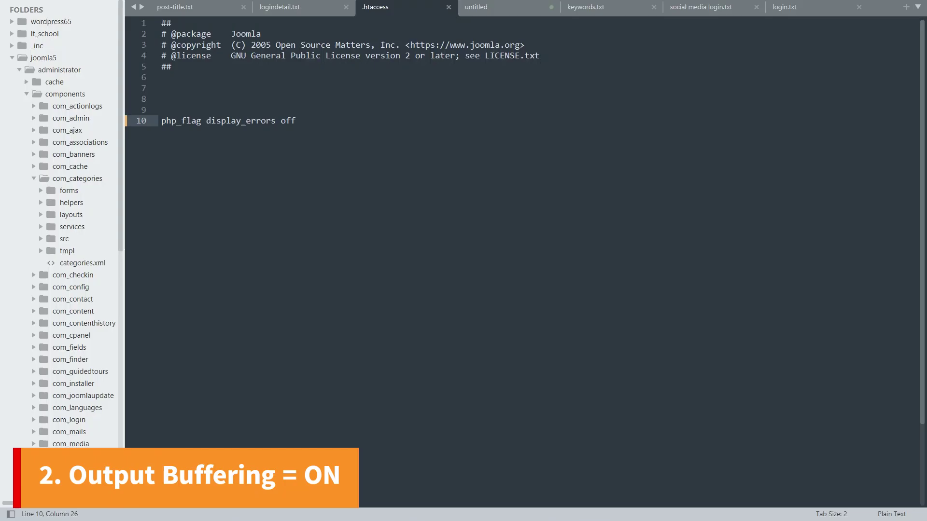
left_click(491, 7)
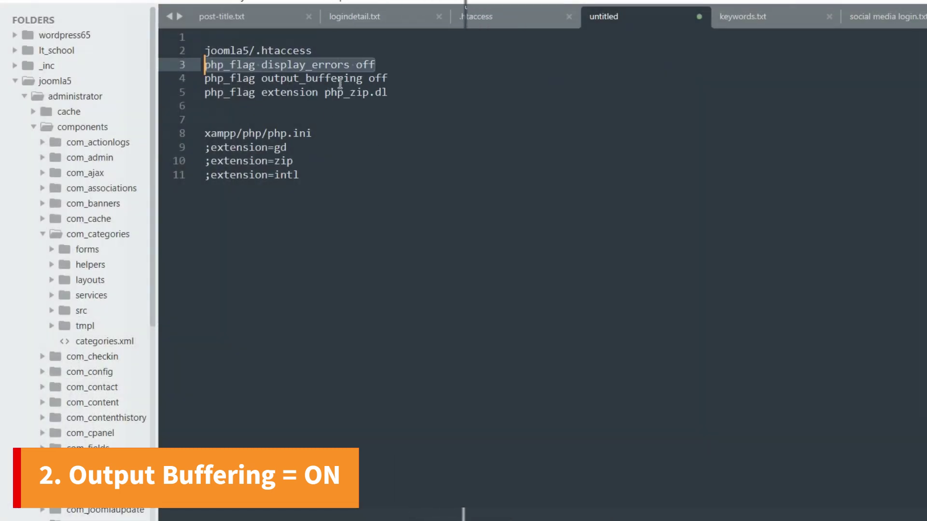
left_click_drag(390, 78, 206, 77)
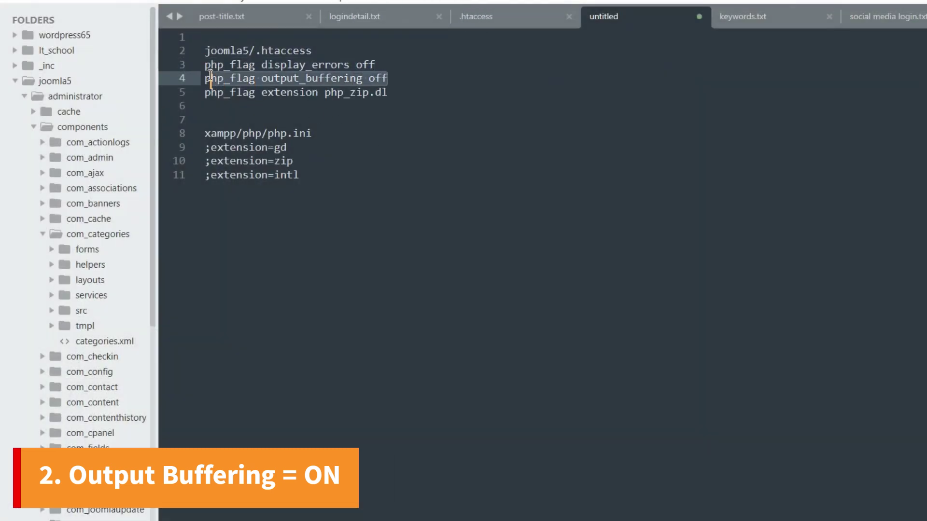
left_click(504, 33)
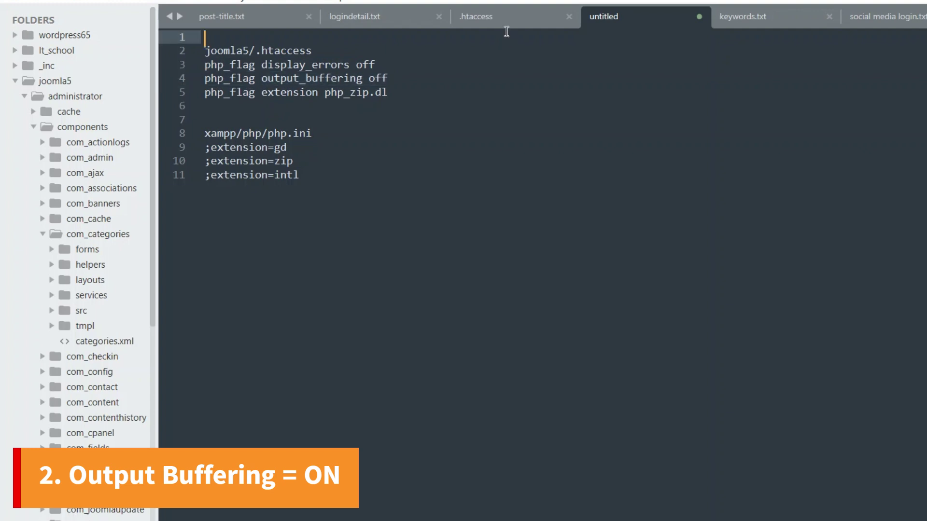
left_click(500, 21)
left_click(422, 163)
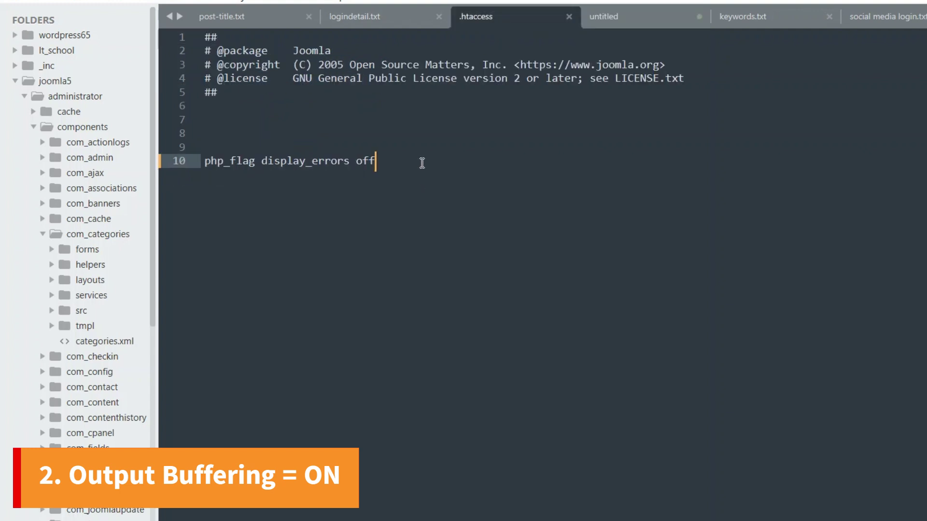
key("Return")
key("Return")
key("ctrl+v")
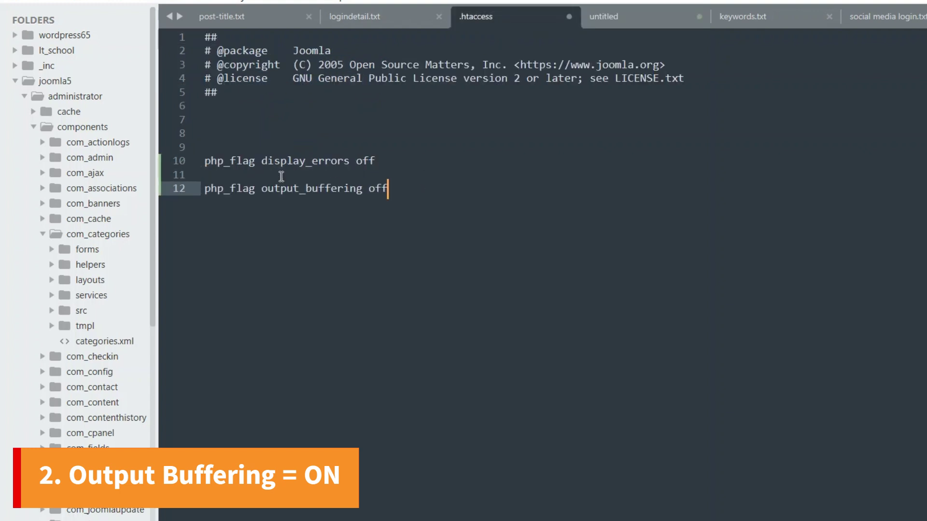
left_click(264, 189)
left_click_drag(265, 189, 363, 190)
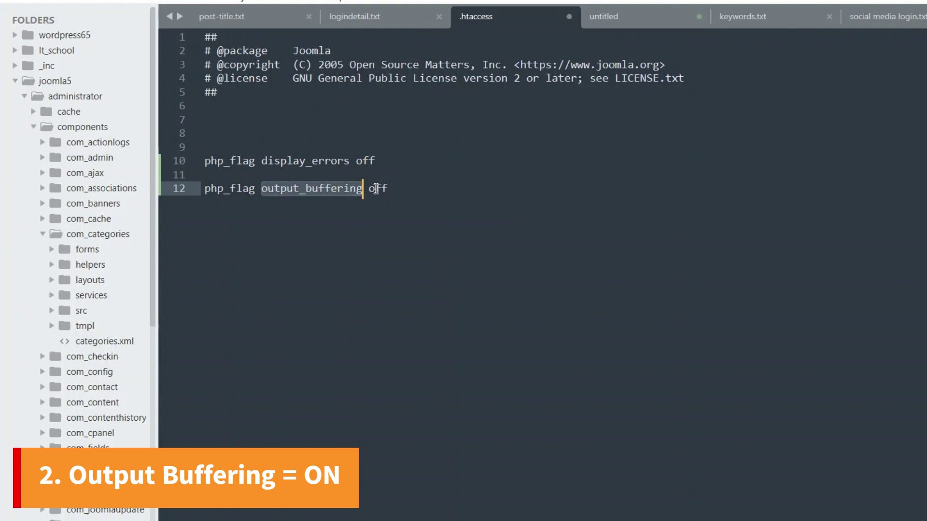
Step: Save .htaccess with the output_buffering directive and dismiss the licence purchase prompt
left_click(376, 189)
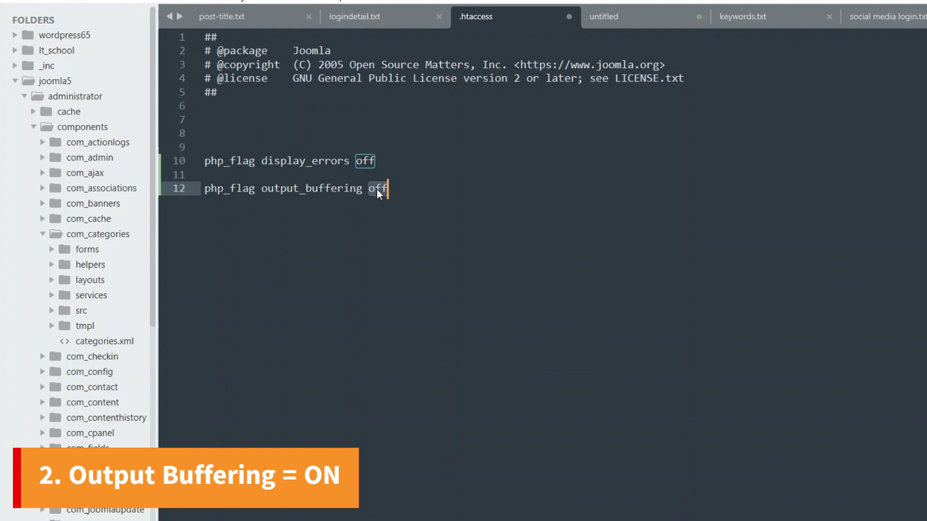
key("ctrl+s")
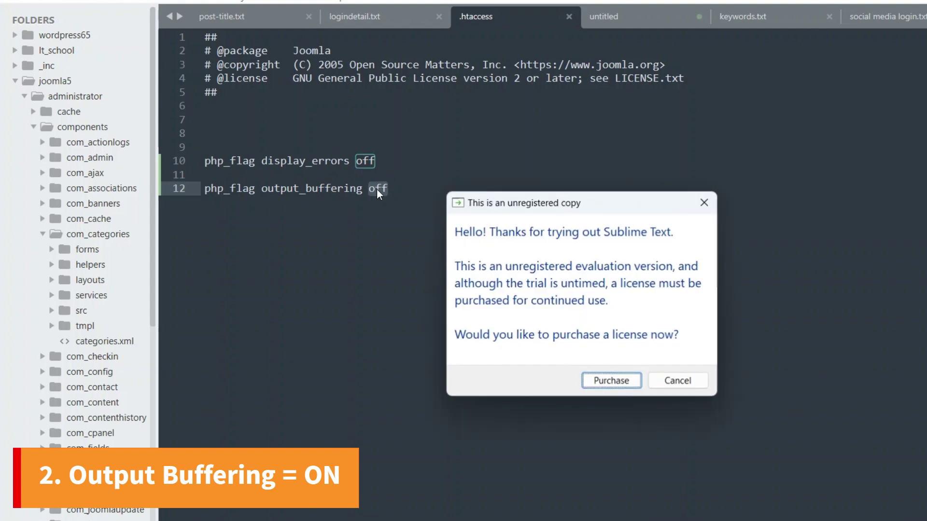
left_click(676, 380)
Step: Switch to the XAMPP Control Panel and restart the Apache module
key("alt+Tab")
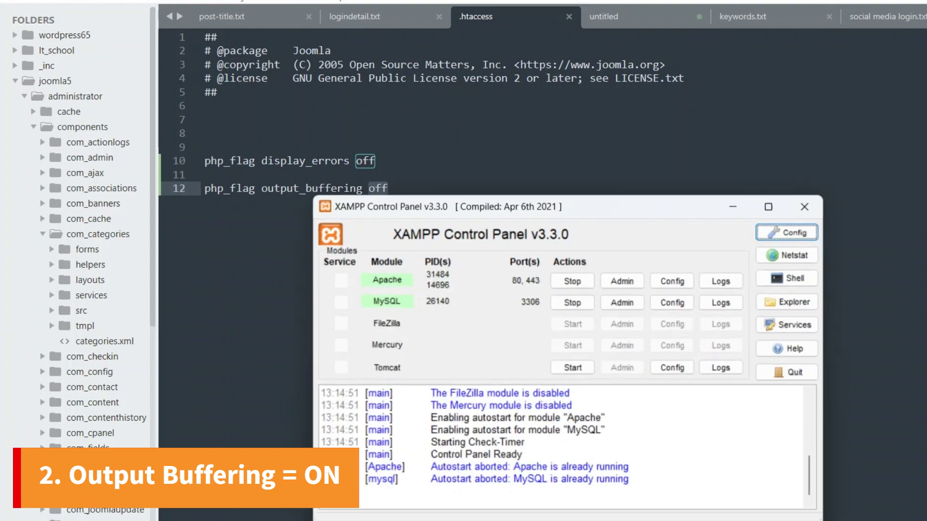
left_click(563, 285)
left_click(572, 281)
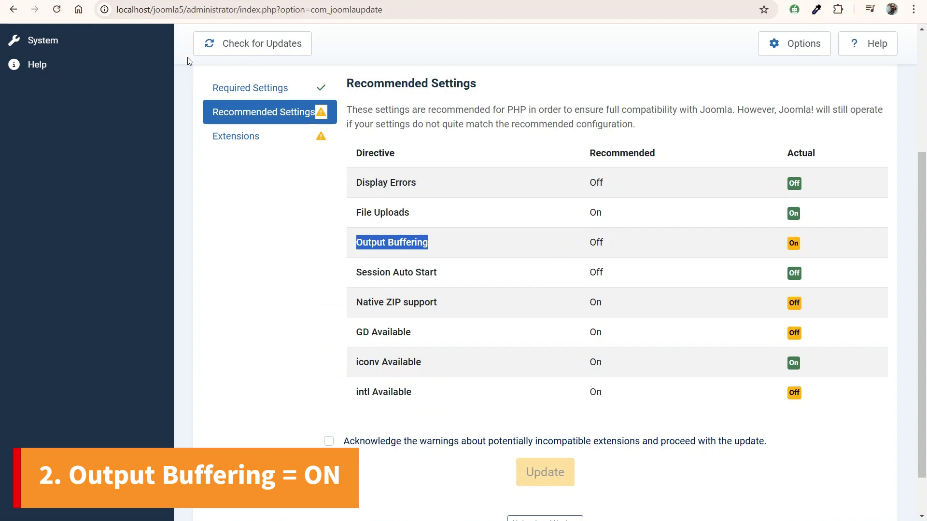
Step: Switch to the browser, reload the Joomla Update page and check the Output Buffering directive under the recommended settings
left_click(57, 10)
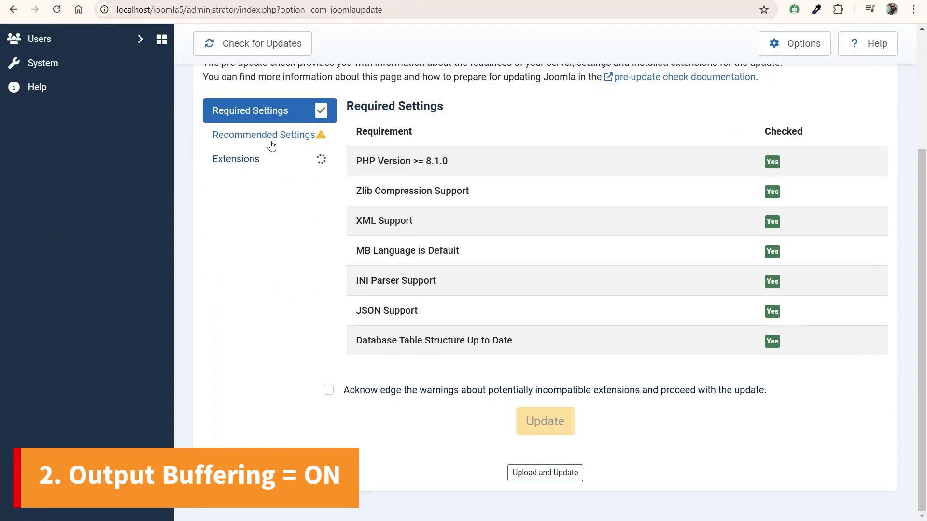
left_click(271, 137)
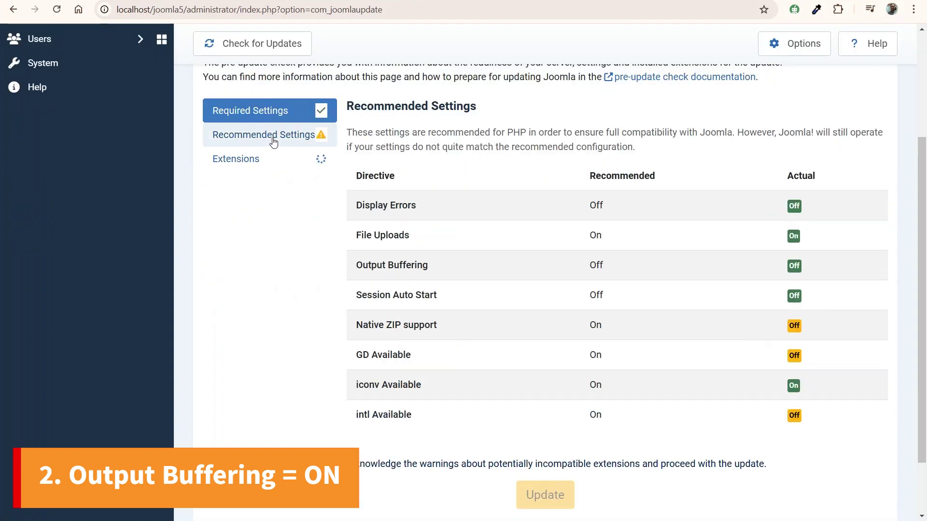
double_click(371, 265)
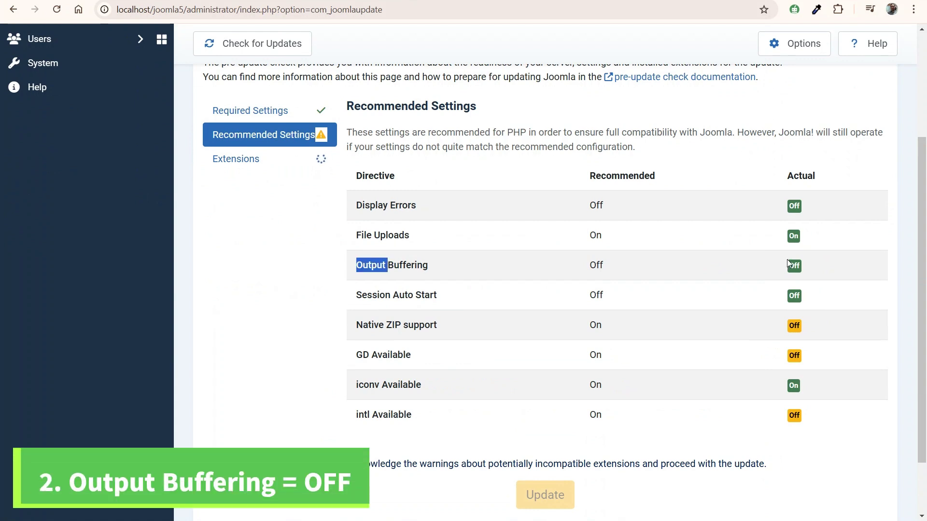
Step: Compare the recommended and actual values of the Native ZIP support directive
scroll(649, 269, "down", 1)
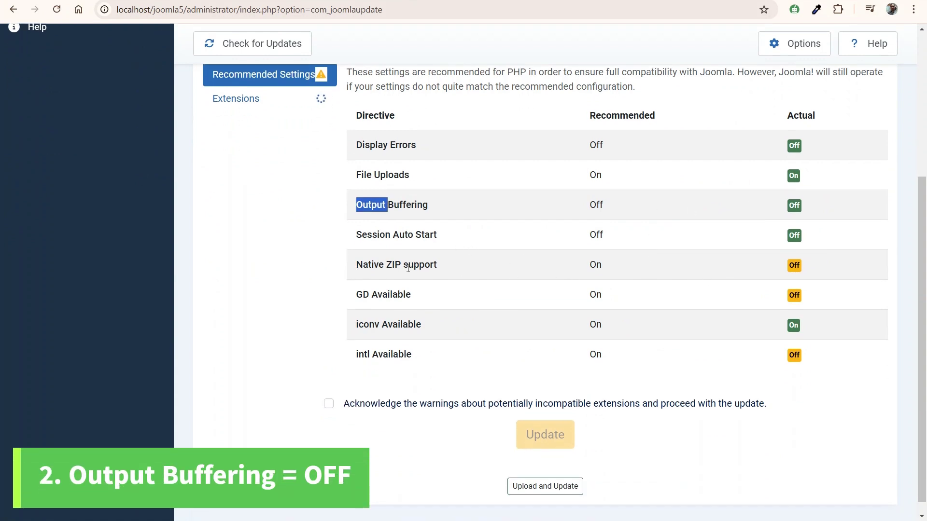
double_click(595, 265)
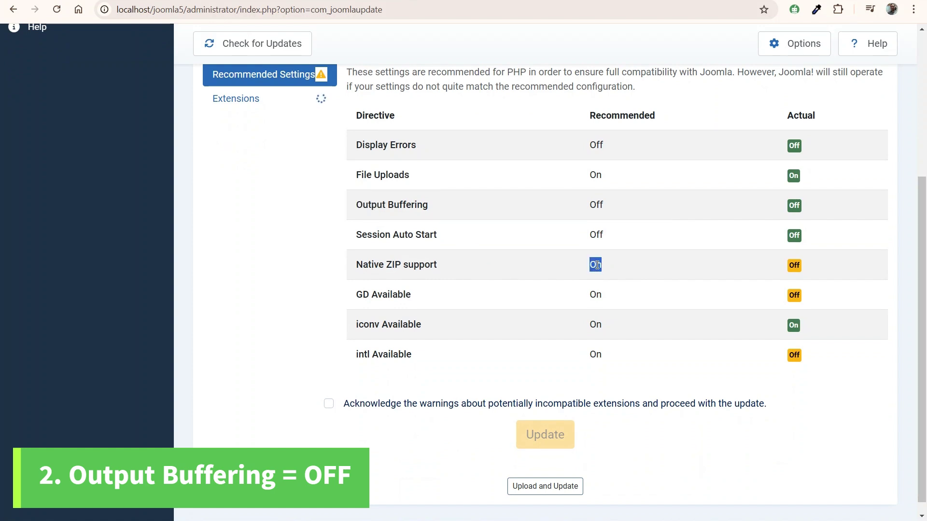
left_click(796, 265)
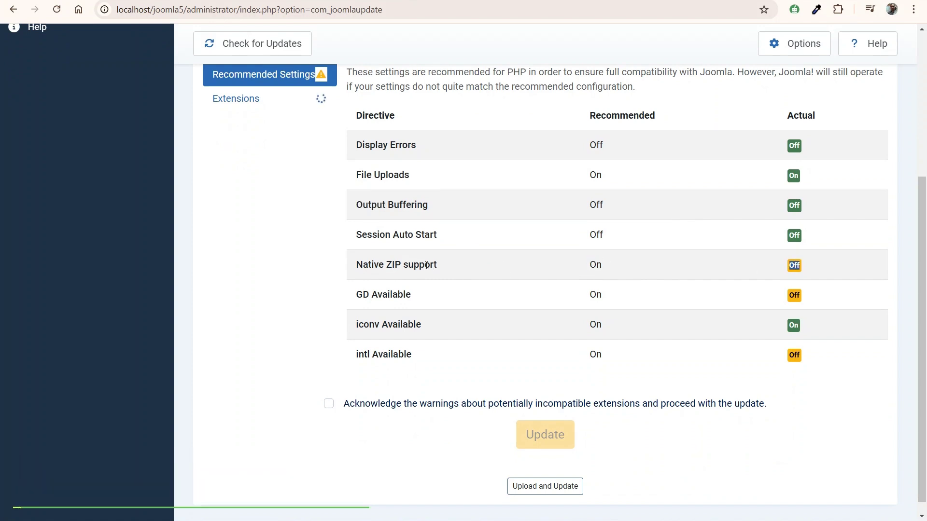
Step: Switch to the code editor and copy "php_flag extension php_zip.dl" from the untitled notes into line 14 of .htaccess
key("alt+Tab")
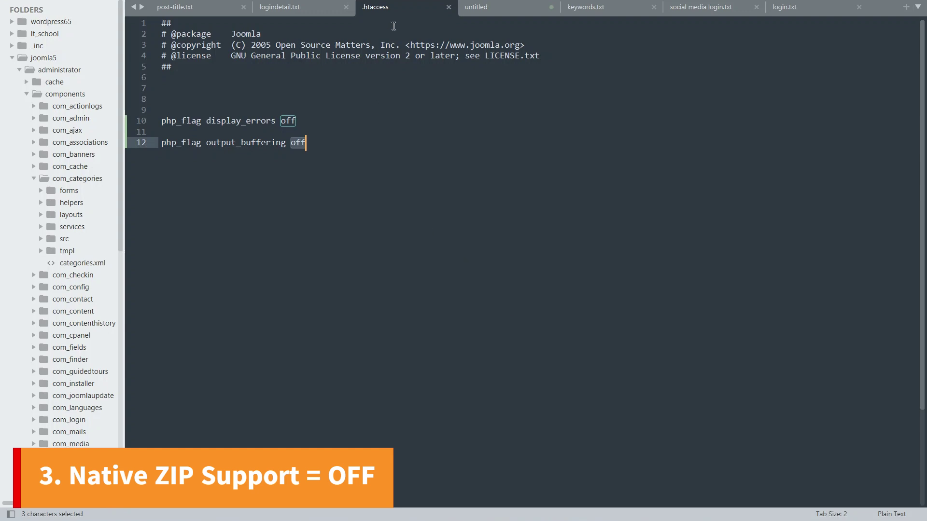
left_click(522, 9)
left_click_drag(318, 65, 141, 65)
key("ctrl+c")
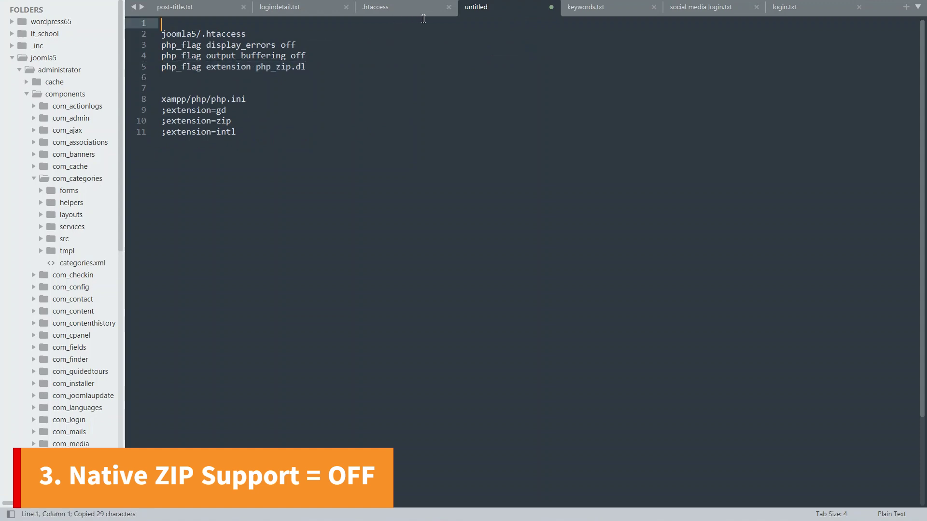
left_click(418, 10)
left_click(335, 140)
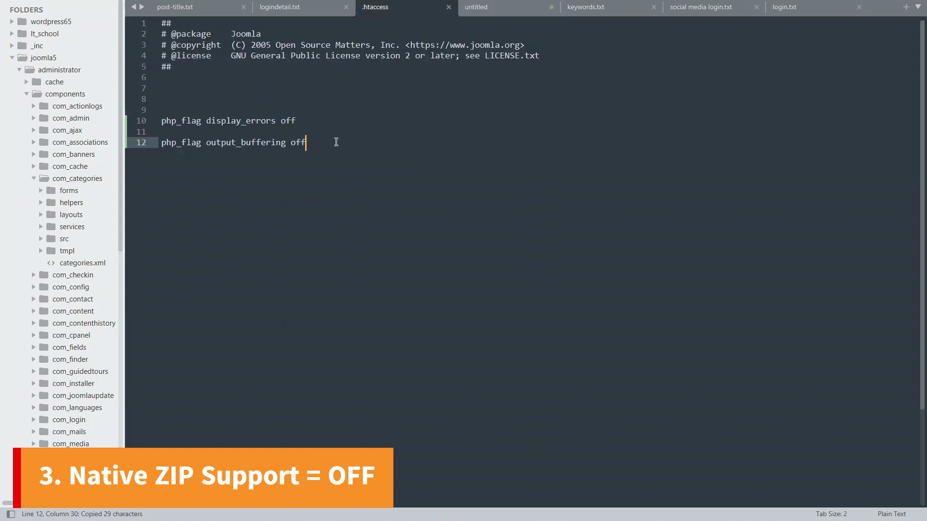
key("Return")
key("Return")
key("ctrl+v")
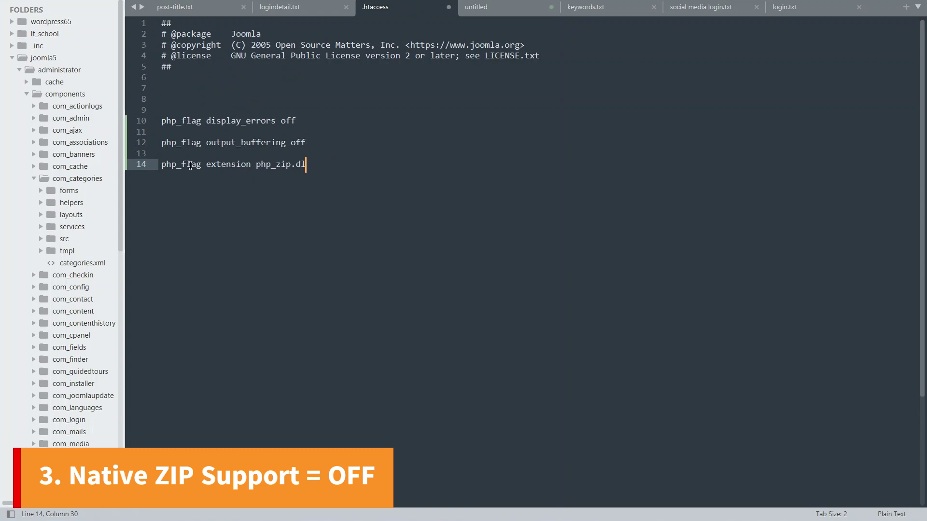
Step: Review the new php_zip.dl directive on line 14 and save the .htaccess file
left_click_drag(256, 165, 161, 165)
left_click(305, 165)
key("ctrl+s")
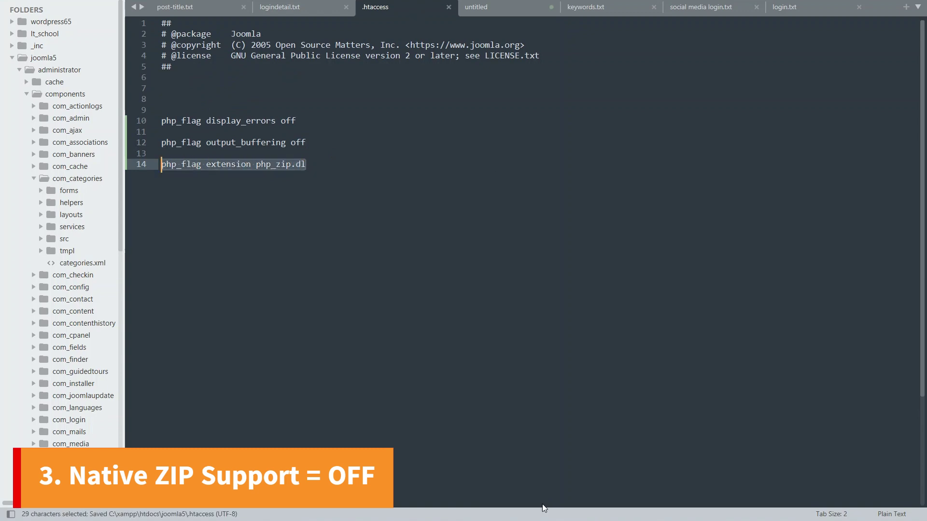
Step: Switch to the browser, check for Joomla updates again and view the recommended settings for Native ZIP support
mouse_move(529, 510)
left_click(517, 449)
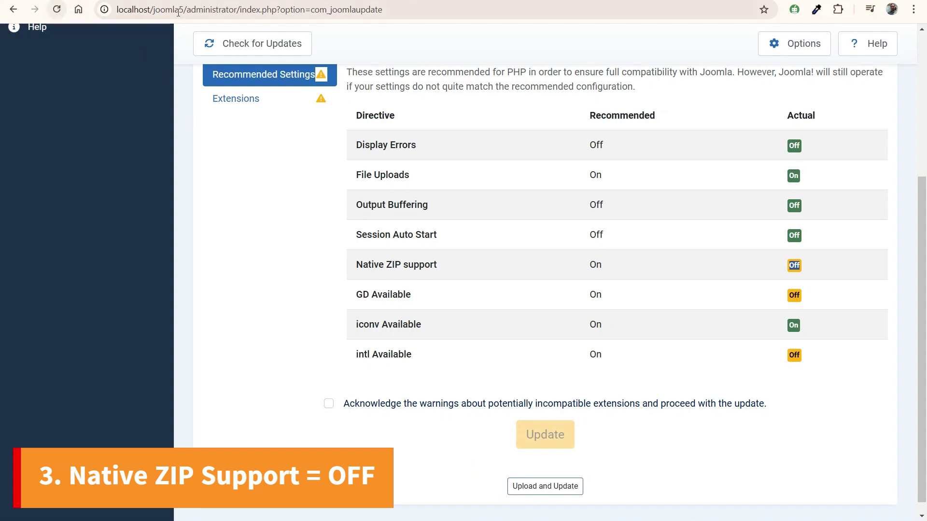
left_click(240, 46)
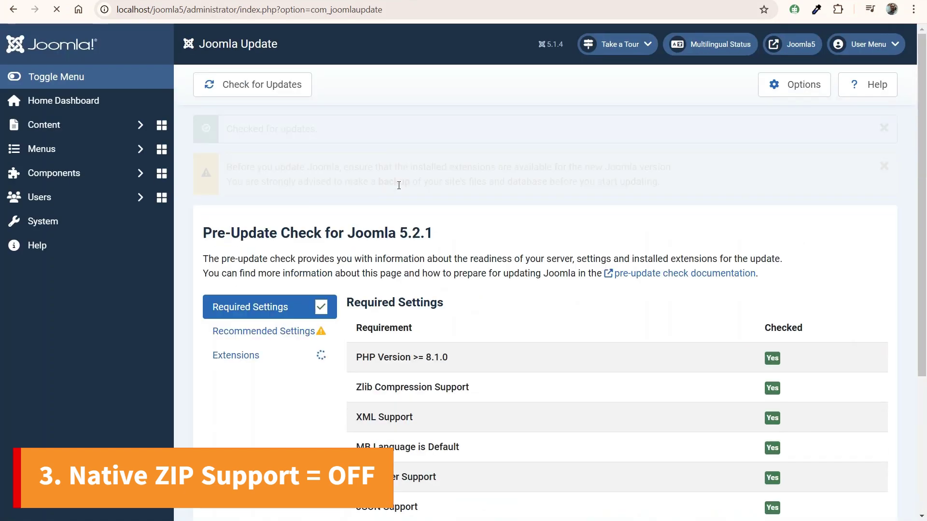
scroll(403, 196, "down", 3)
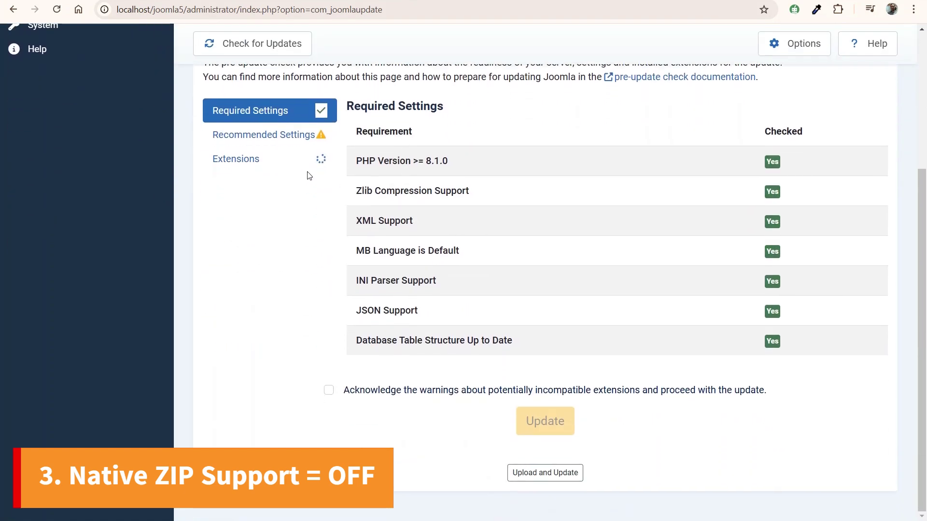
left_click(287, 137)
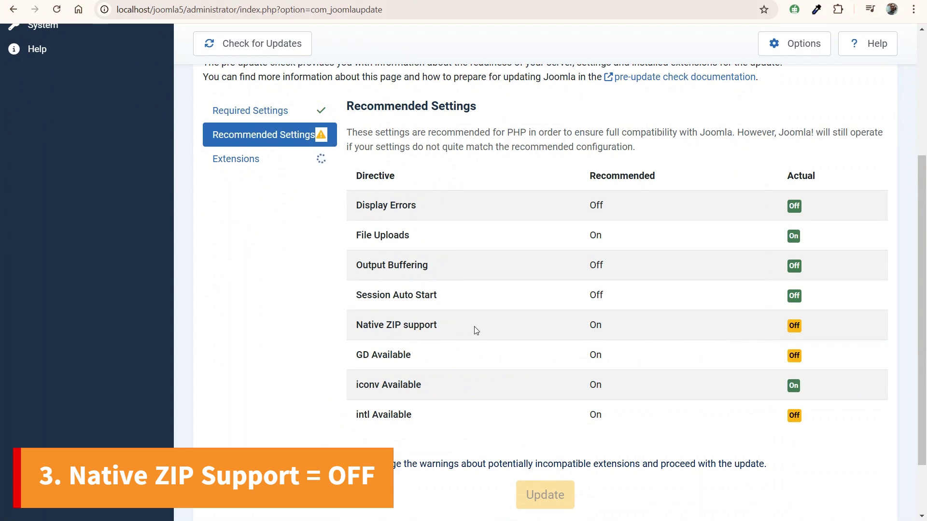
Step: Reload the Joomla Update page, glance at .htaccess in the code editor meanwhile, and view the recommended settings again
left_click(59, 12)
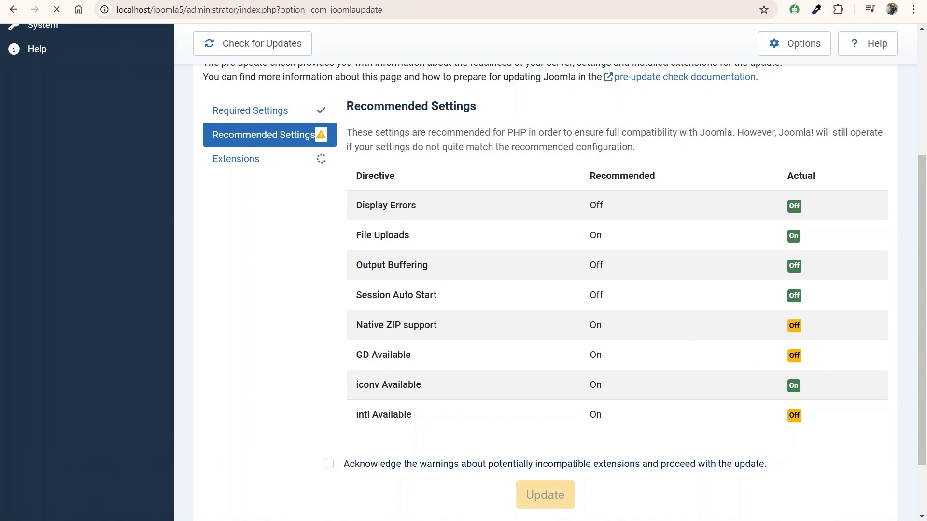
key("alt+Tab")
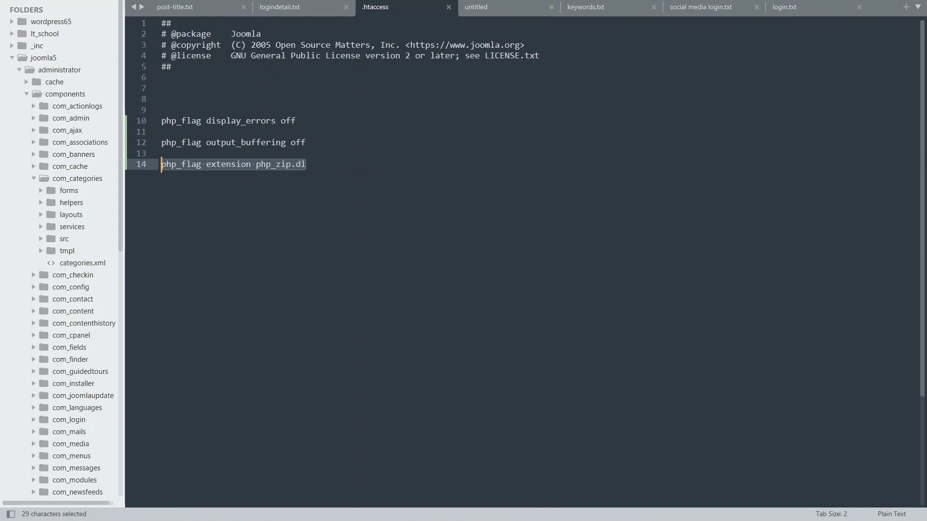
key("alt+Tab")
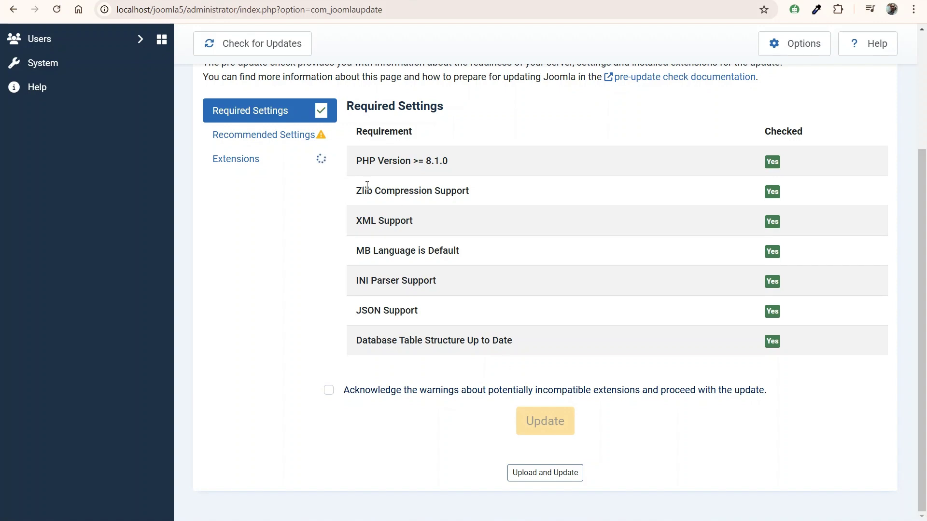
left_click(297, 139)
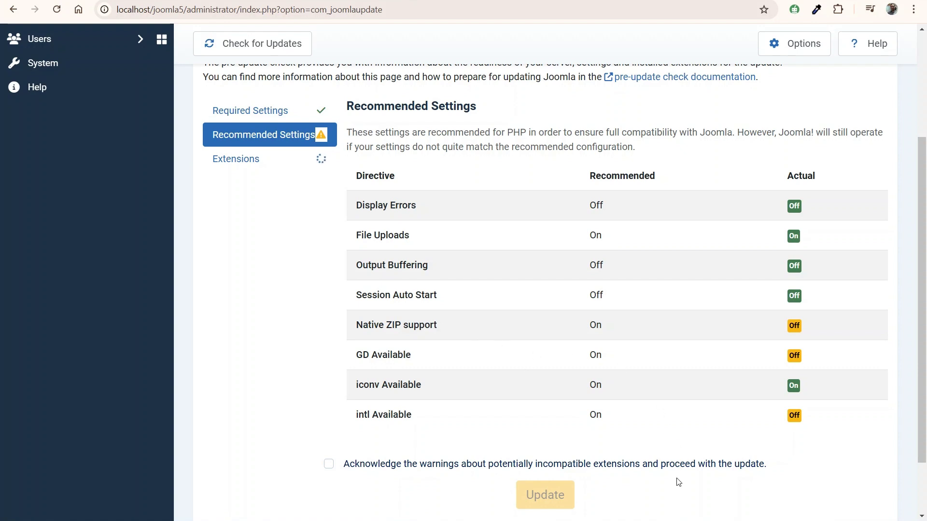
Step: Bring up the XAMPP Control Panel and restart the Apache module once more
left_click(610, 405)
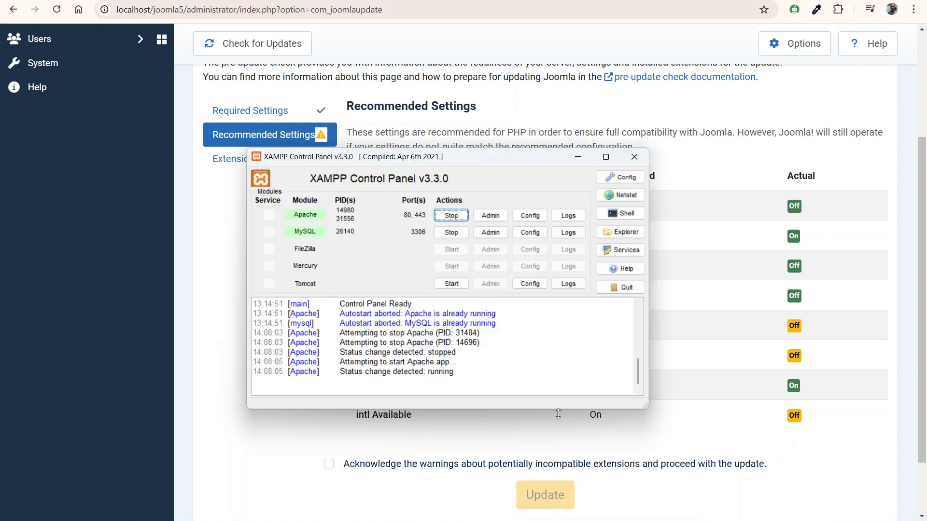
left_click(448, 216)
left_click(448, 216)
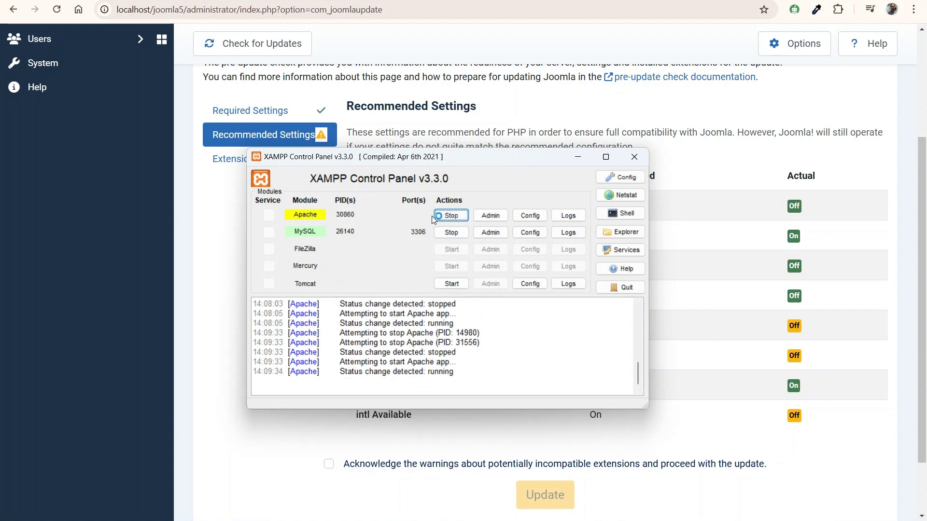
Step: Return to the browser, reload the Joomla Update page and check the Native ZIP support directive under the recommended settings
left_click(56, 9)
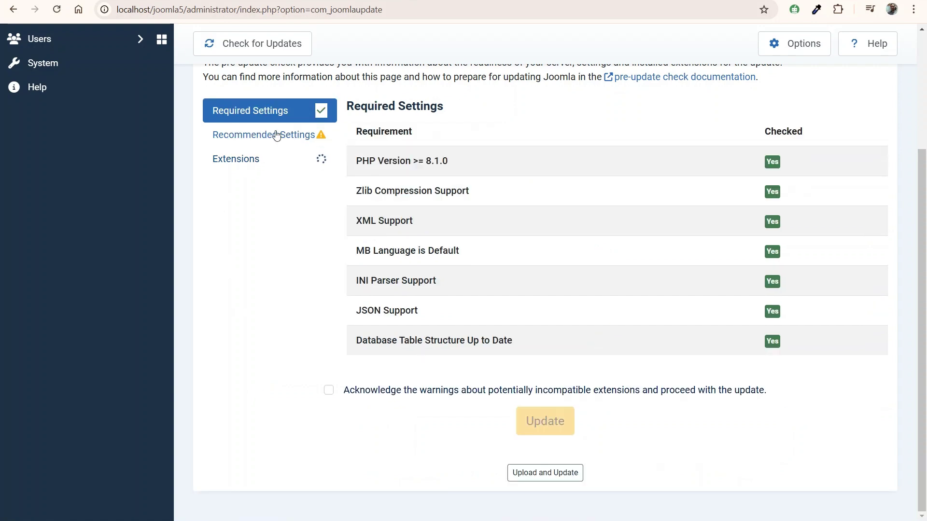
left_click(274, 138)
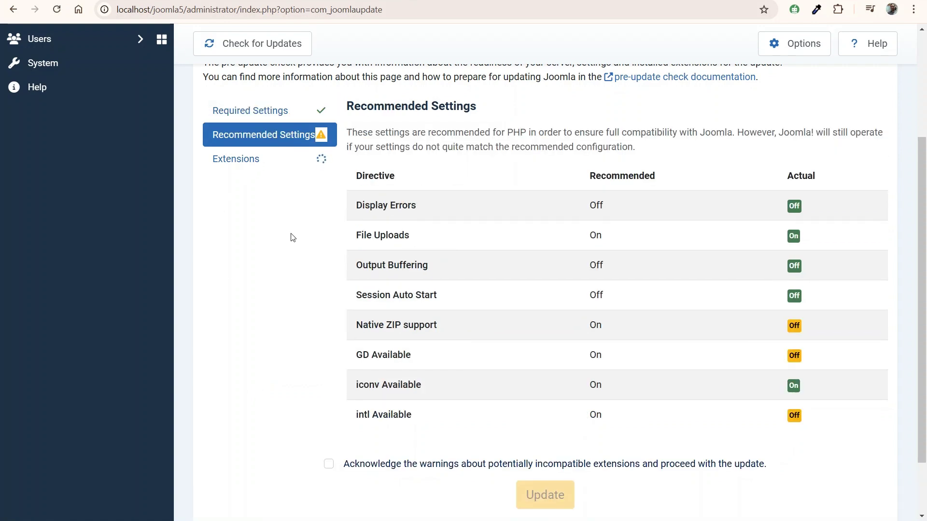
double_click(375, 329)
Step: Switch to the code editor and compare the directives in the untitled notes with those in .htaccess
key("alt+Tab")
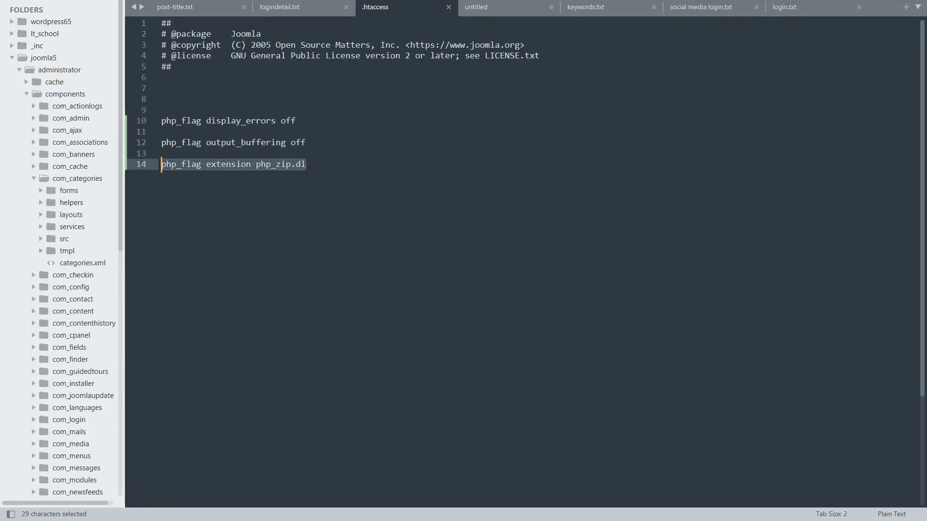
left_click(500, 17)
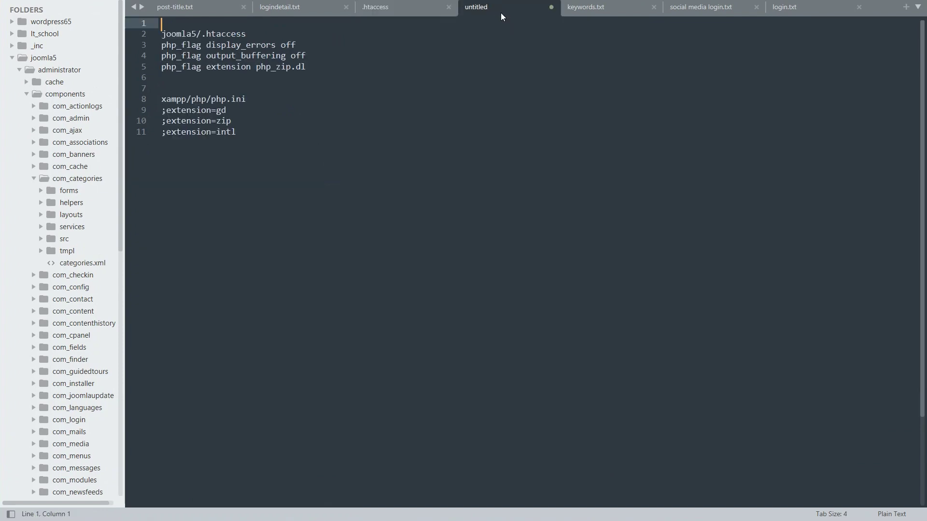
left_click(408, 11)
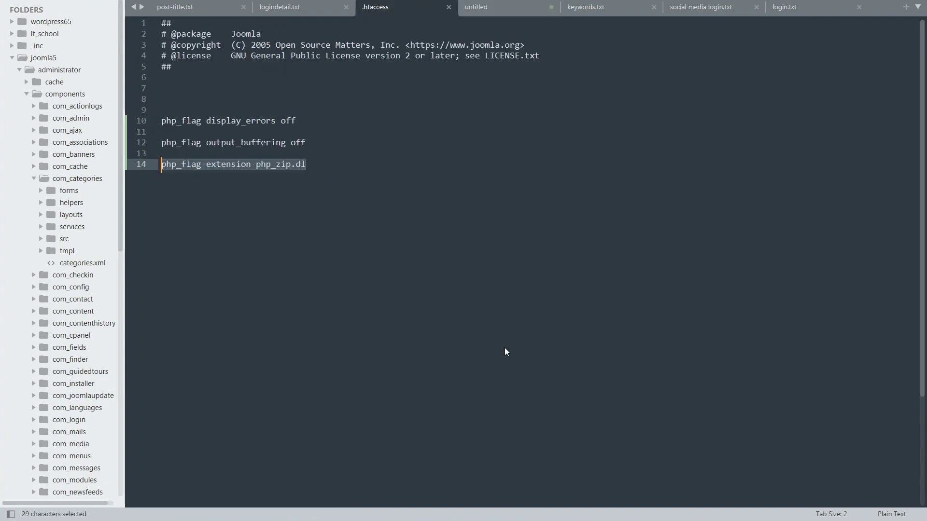
left_click(490, 10)
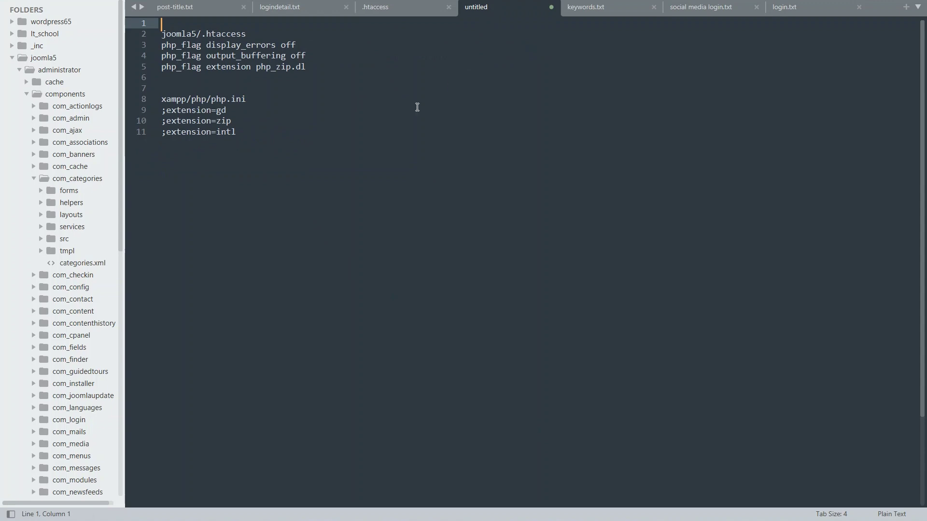
left_click(407, 4)
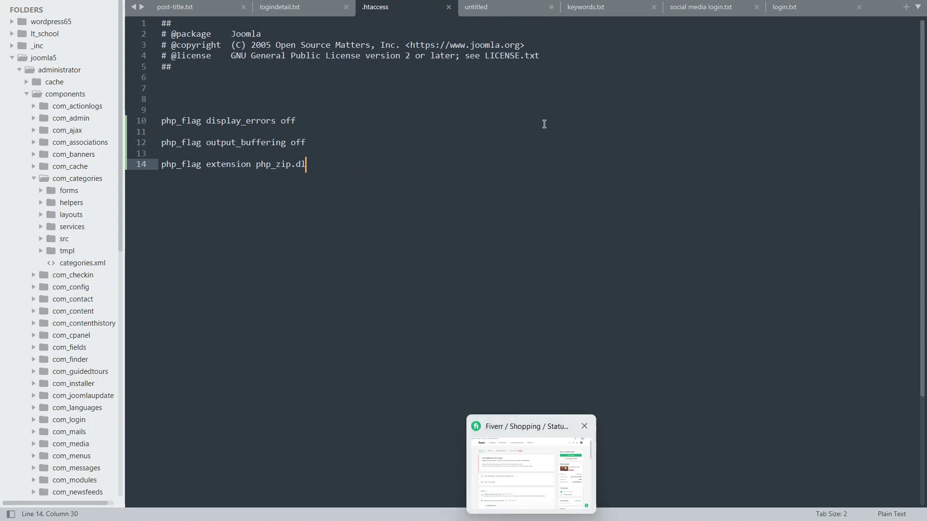
left_click(503, 11)
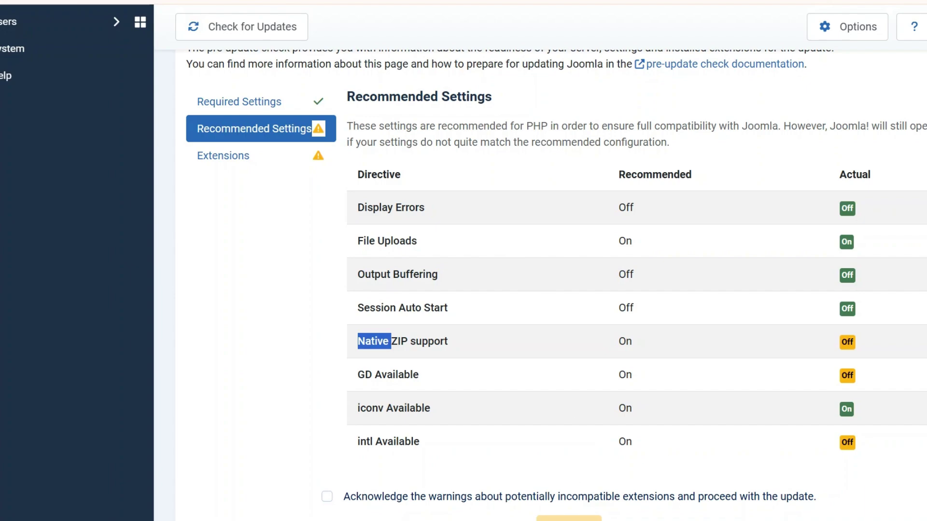
Step: Switch to the code editor and delete the "php_flag extension php_zip.dl" line from .htaccess
left_click(642, 483)
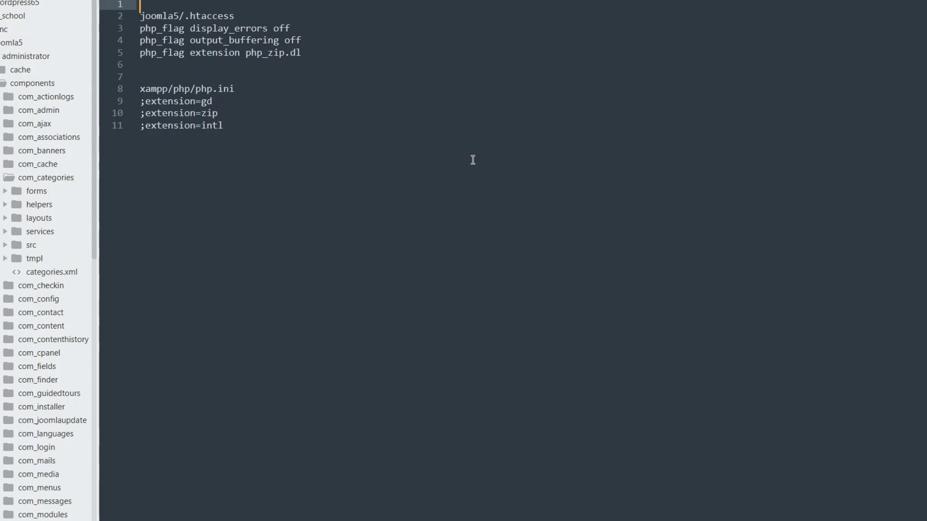
left_click(471, 0)
left_click_drag(345, 162, 136, 162)
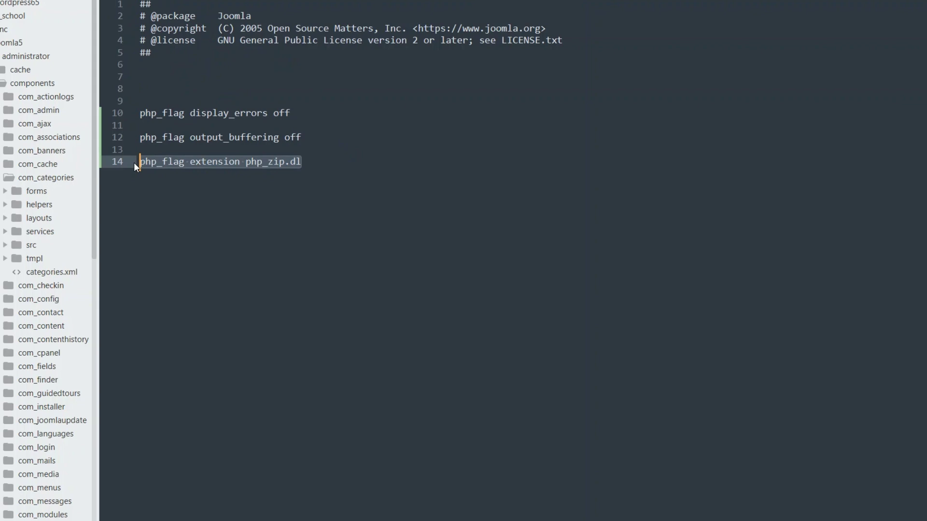
key("BackSpace")
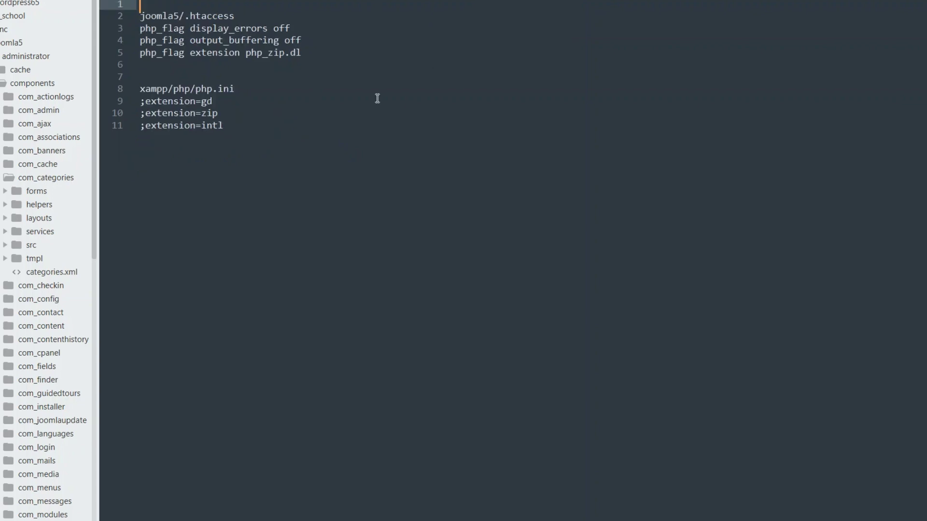
Step: In the untitled notes, add a blank line below "xampp/php/php.ini" and two blank lines above the php_zip.dl directive
left_click(241, 90)
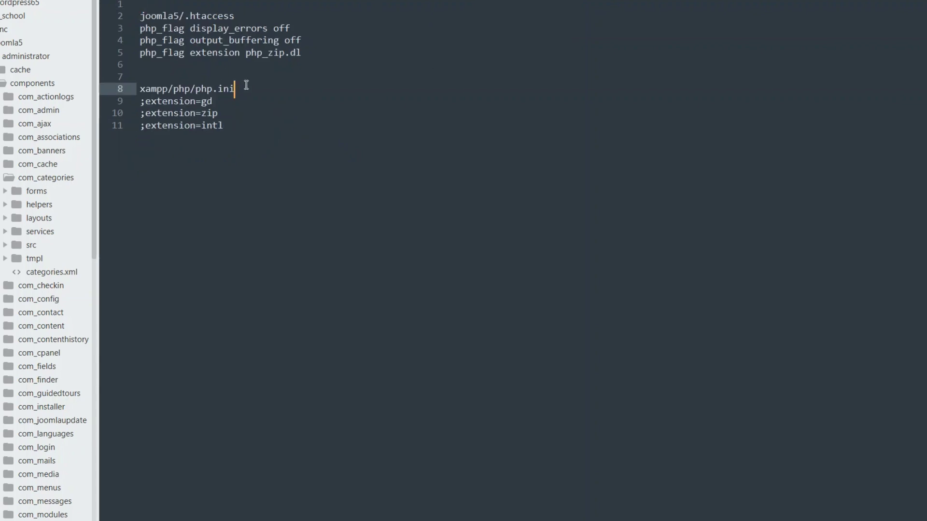
key("Return")
left_click(233, 139)
left_click_drag(233, 138, 125, 113)
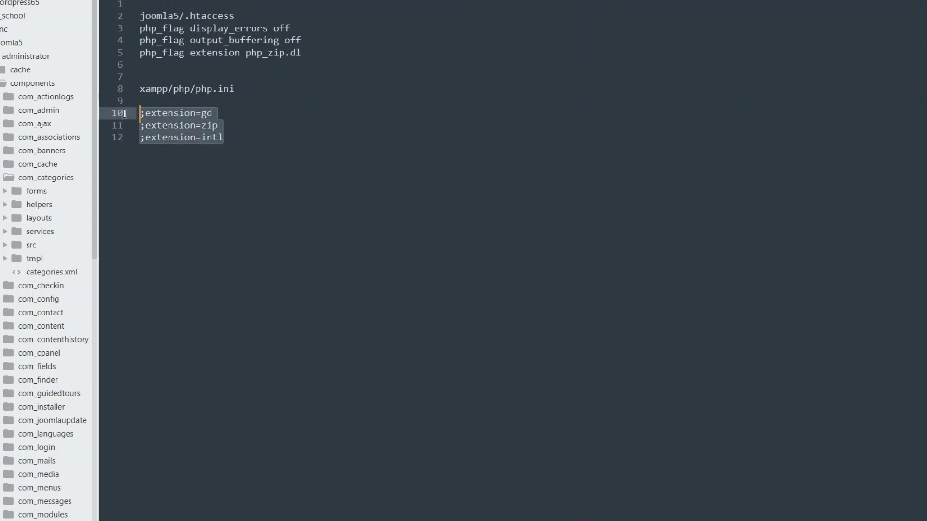
left_click(336, 186)
left_click(310, 53)
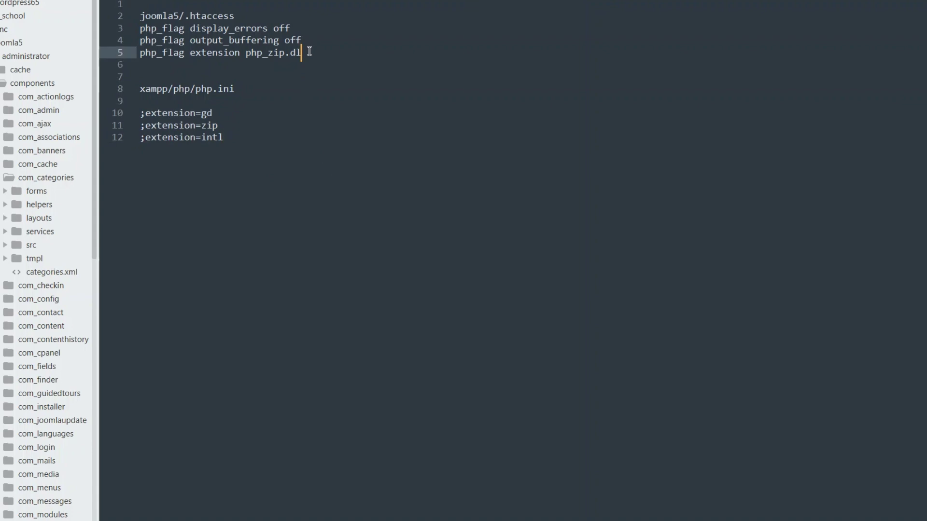
left_click(311, 40)
key("Return")
key("Return")
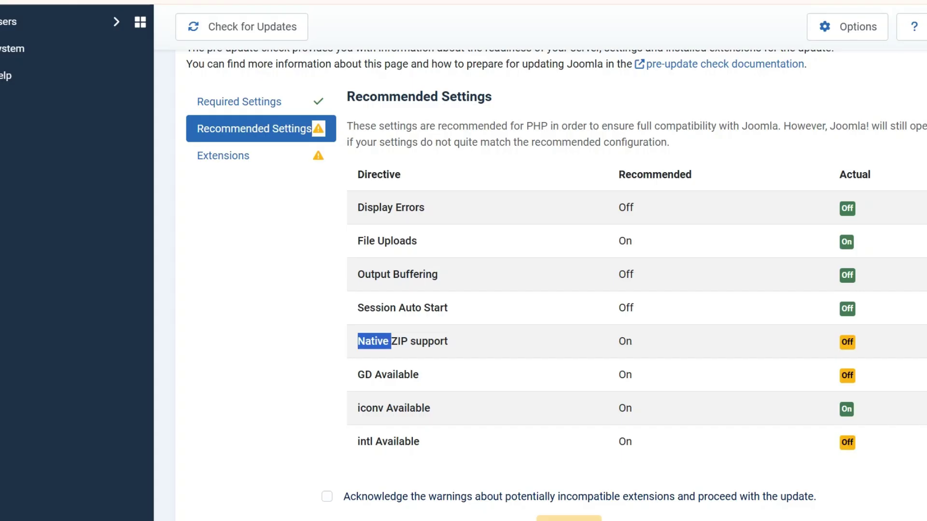
Step: Back in the browser, review the GD Available, intl Available and Native ZIP support directives in the recommended settings
left_click(391, 373)
double_click(392, 373)
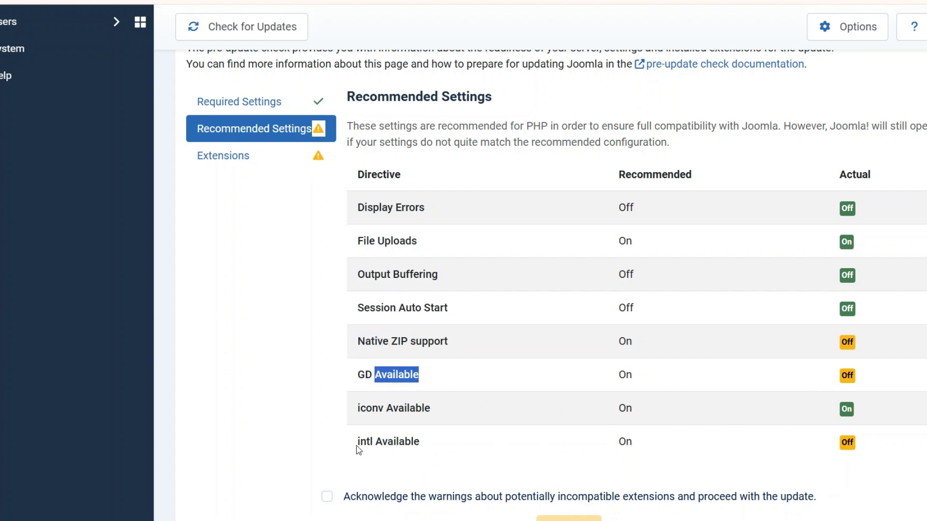
left_click(391, 441)
double_click(403, 442)
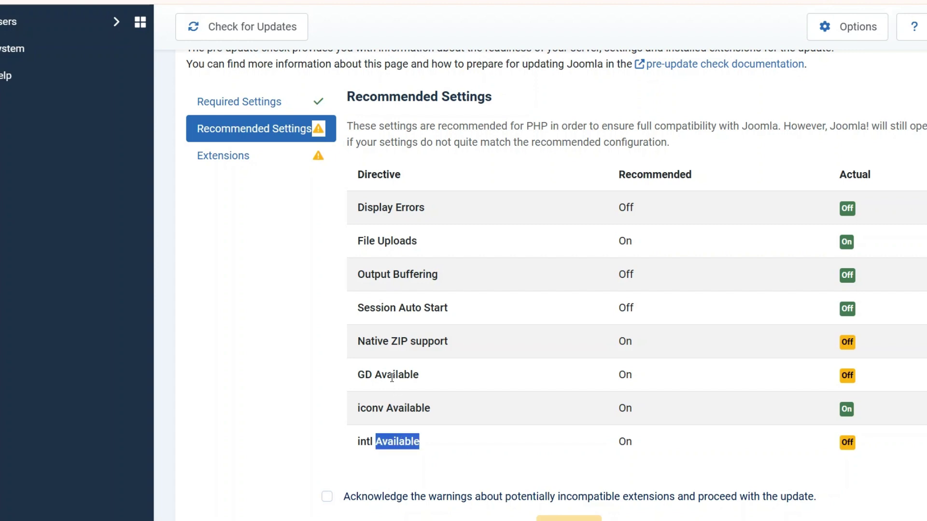
left_click(389, 344)
triple_click(390, 341)
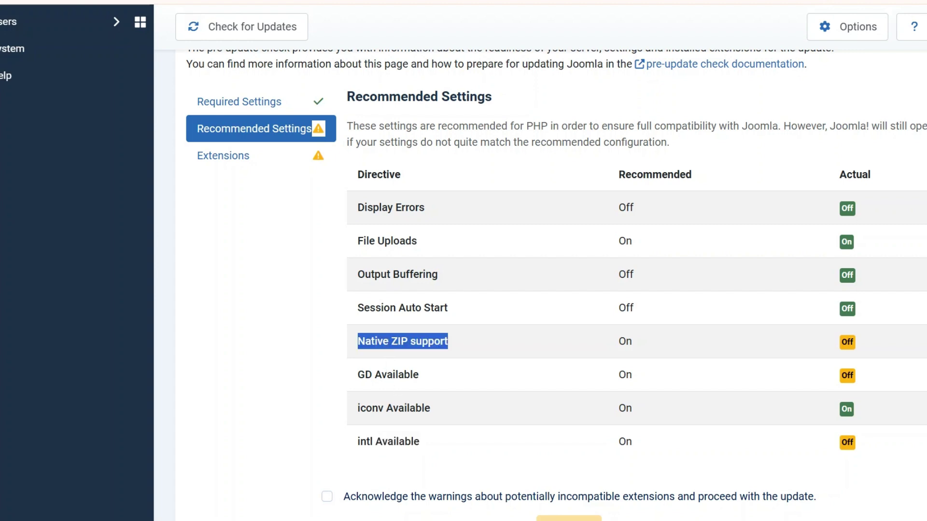
Step: Bring up the XAMPP Control Panel and open Apache's php.ini configuration file at the extension list
mouse_move(642, 520)
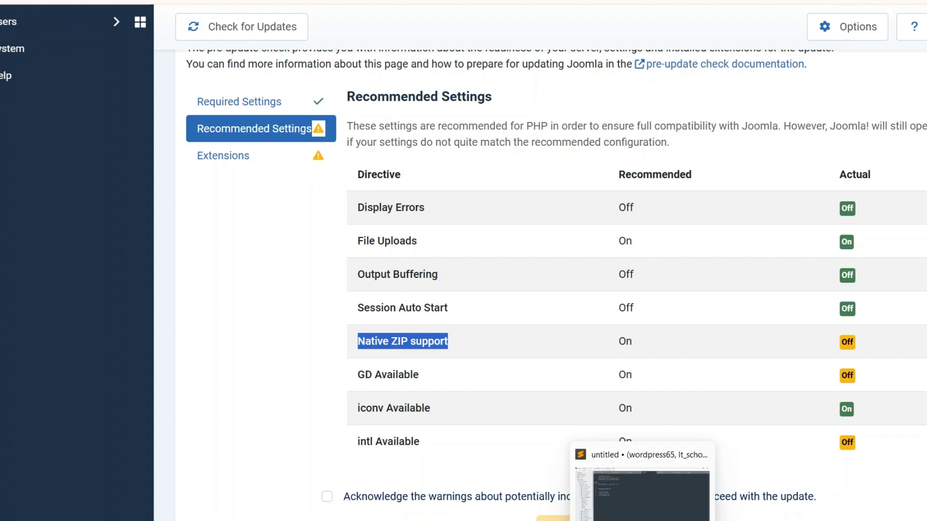
mouse_move(671, 520)
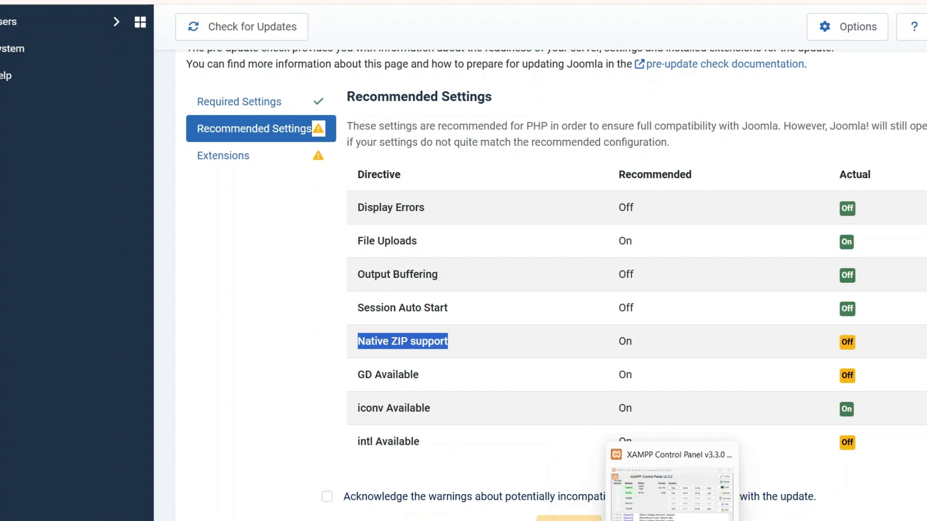
left_click(671, 520)
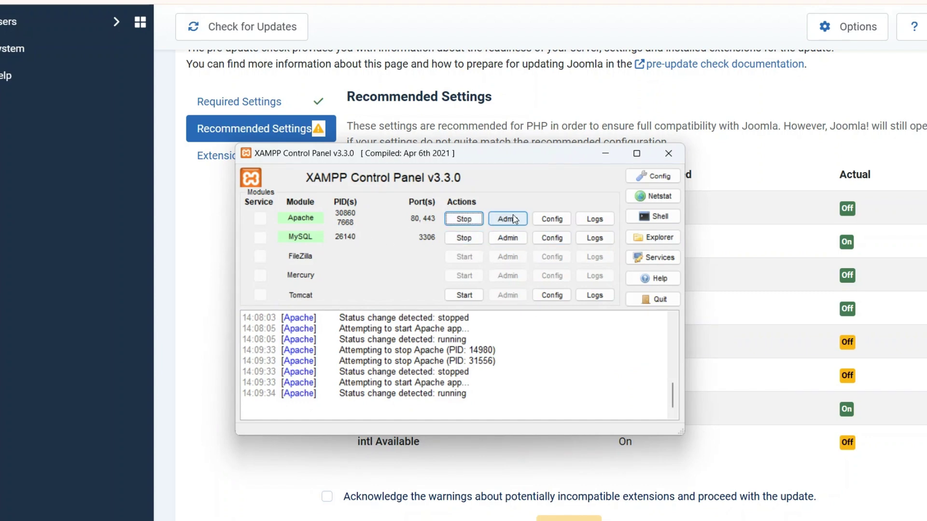
left_click(561, 222)
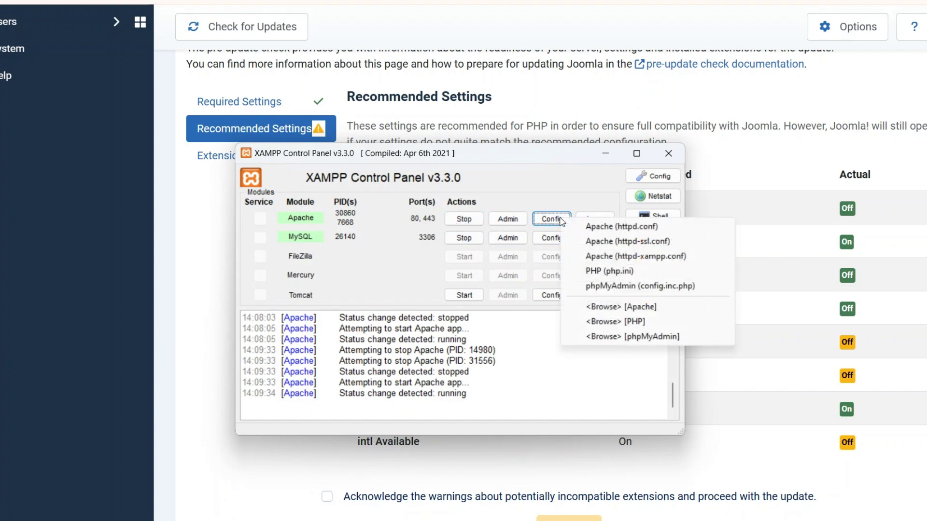
left_click(605, 273)
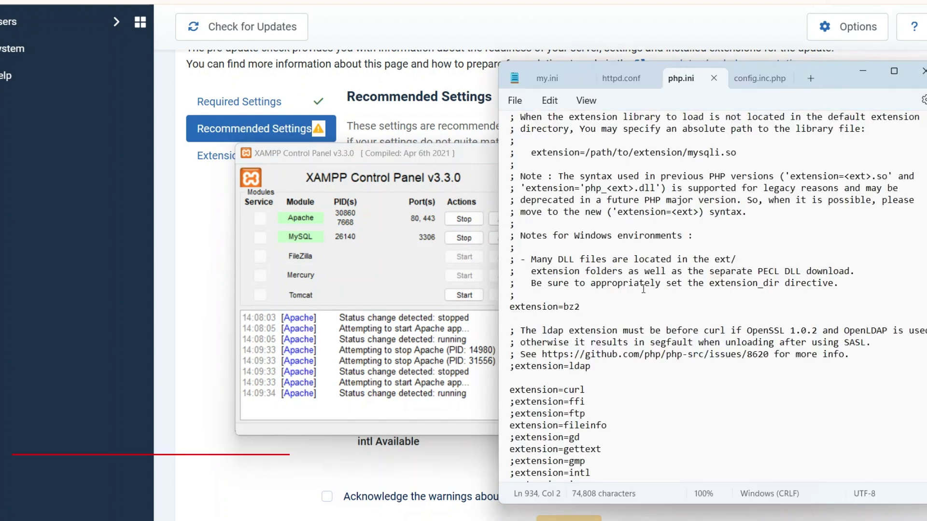
scroll(643, 289, "down", 2)
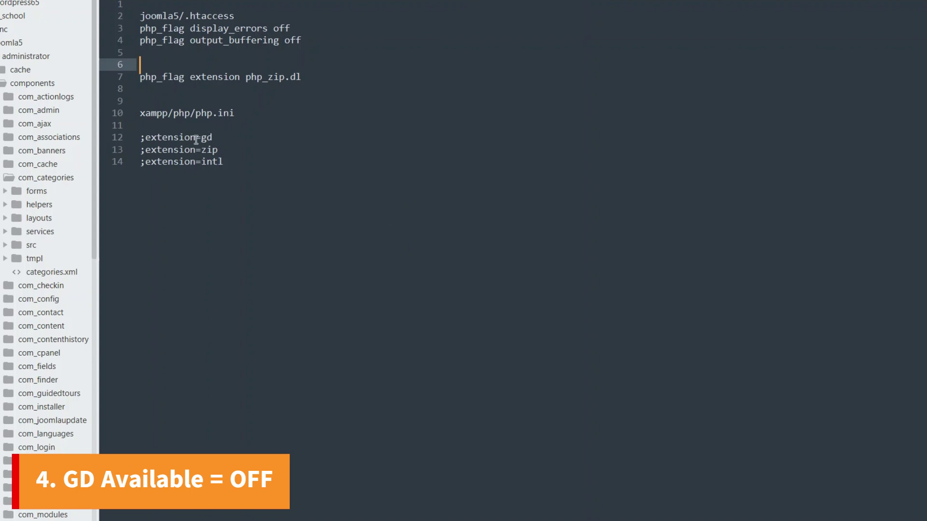
Step: Copy "extension=gd" from the code editor notes and find that entry in php.ini
left_click_drag(213, 137, 147, 138)
key("ctrl+c")
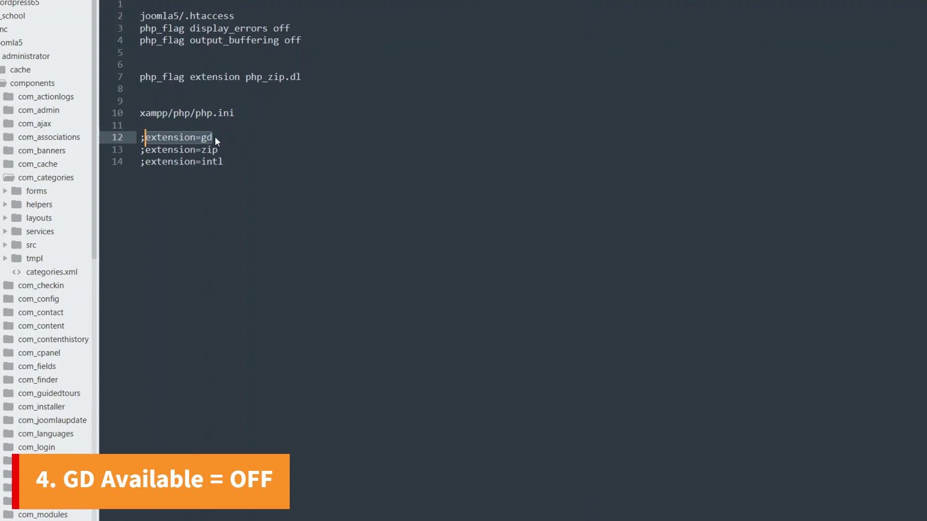
key("alt+Tab")
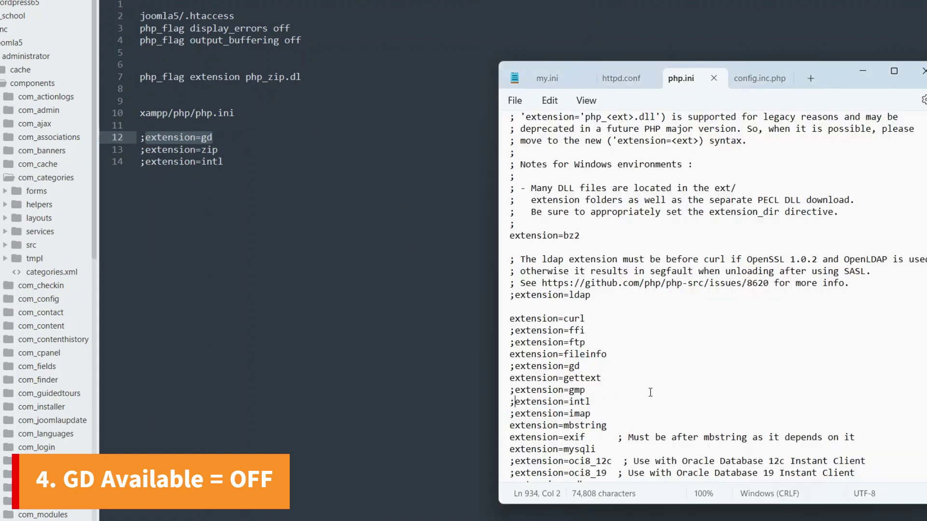
key("ctrl+f")
key("ctrl+v")
left_click(766, 136)
Step: Uncomment the extension=gd line by removing its leading semicolon and save php.ini
left_click(514, 367)
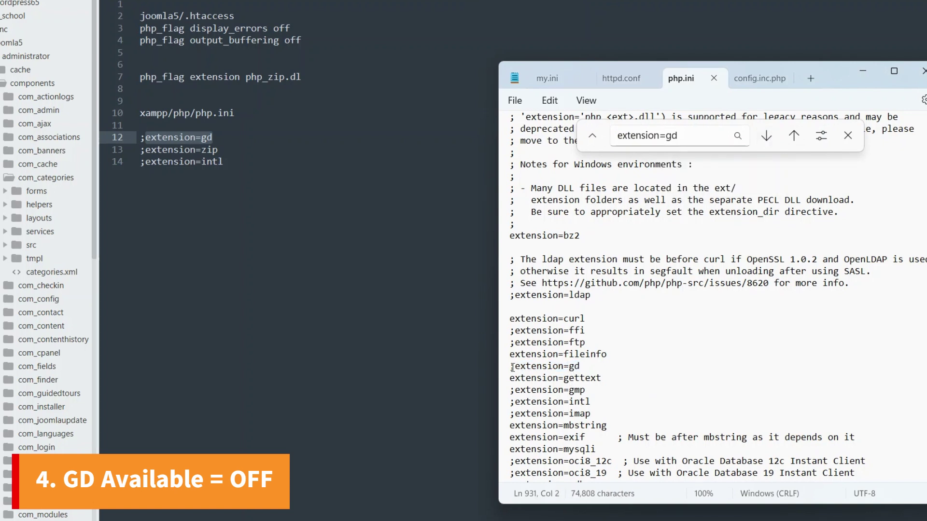
key("BackSpace")
key("End")
key("ctrl+s")
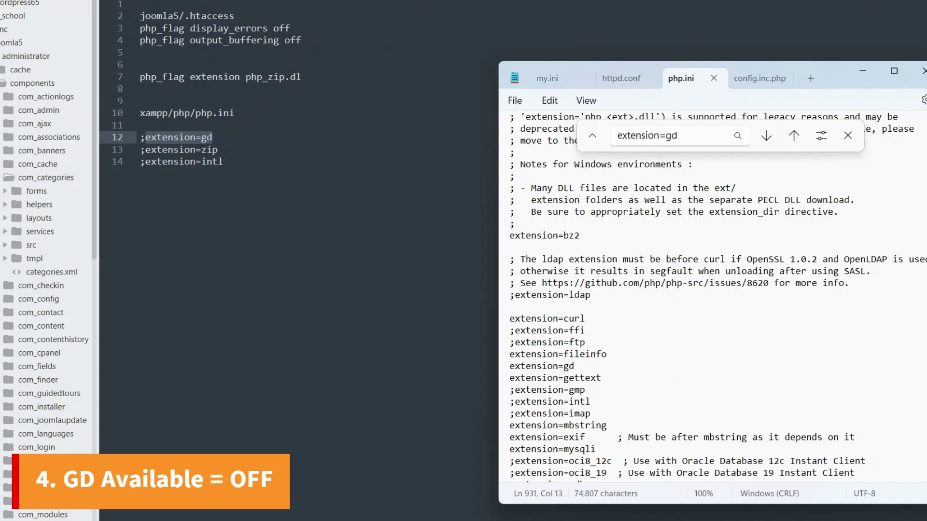
Step: Return to the browser, reload the Joomla Update page and check the GD Available directive under the recommended settings
key("alt+Tab")
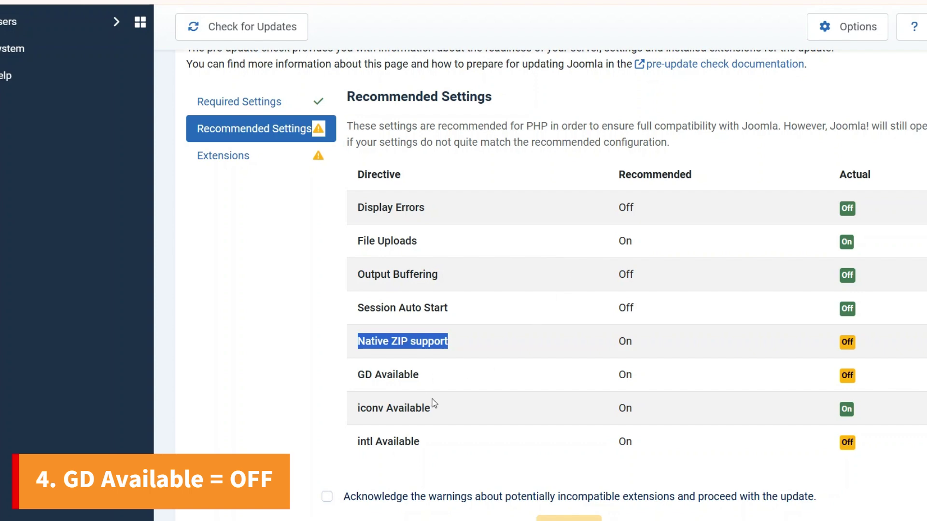
key("alt+Tab")
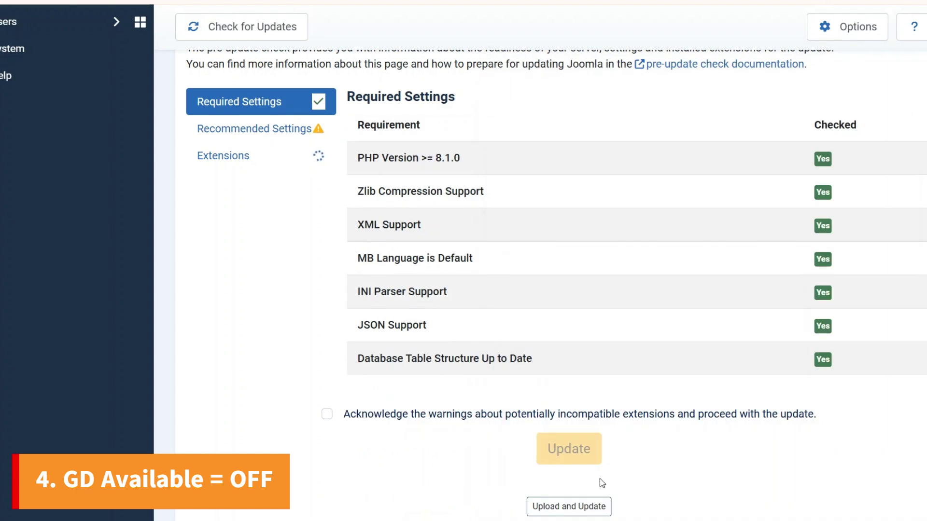
left_click(273, 130)
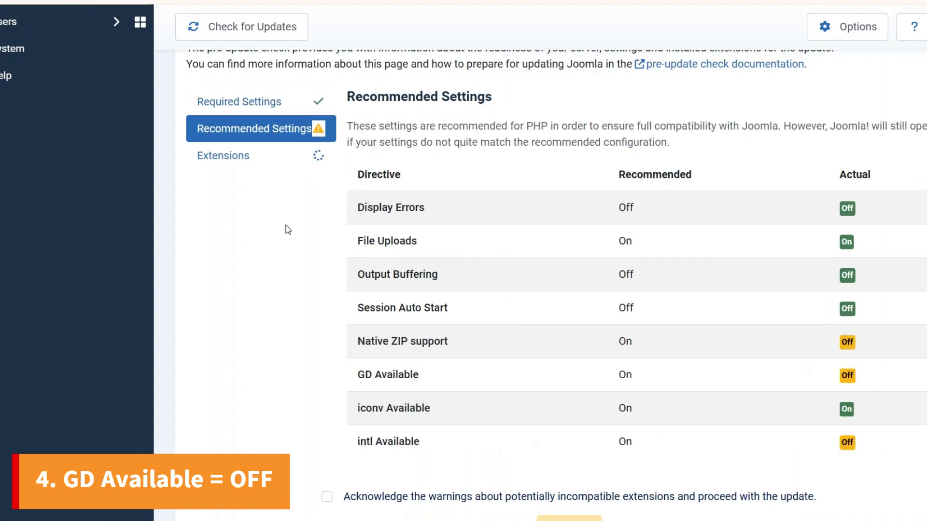
triple_click(382, 371)
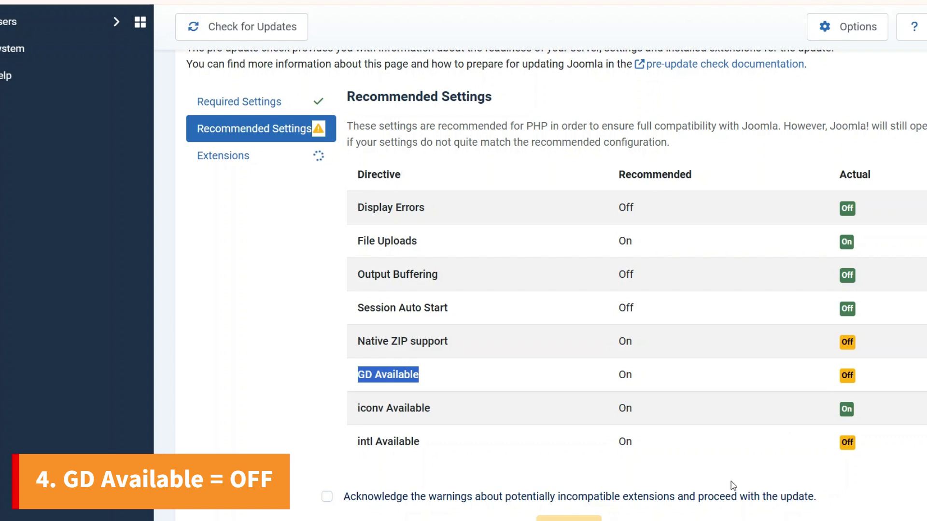
Step: Bring up the XAMPP Control Panel and restart the Apache module to apply the php.ini change
left_click(656, 483)
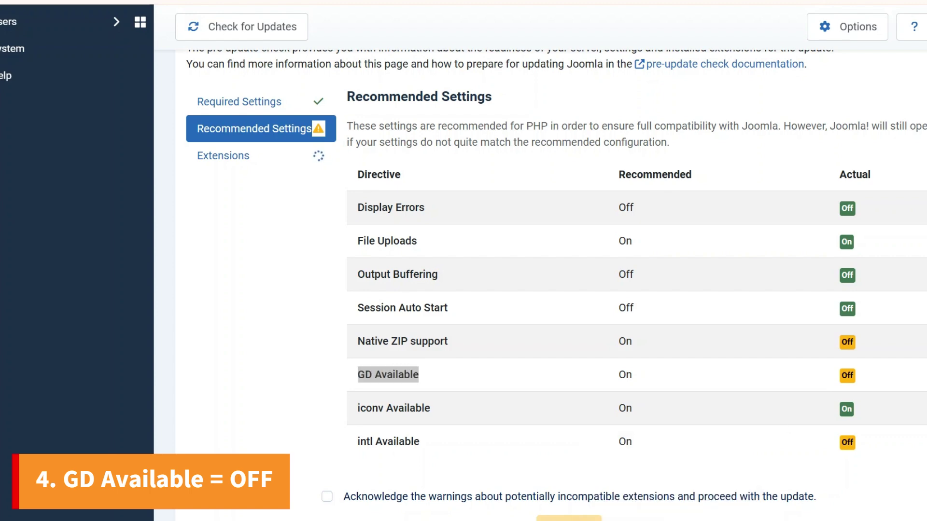
left_click(464, 219)
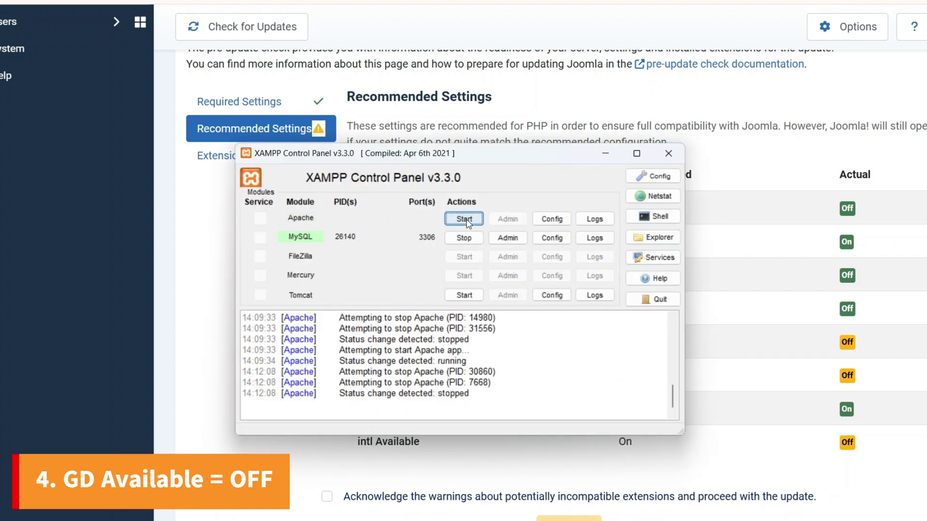
left_click(464, 219)
Step: Go back to the browser, reload the Joomla Update page and check the actual value of GD Available
key("alt+Tab")
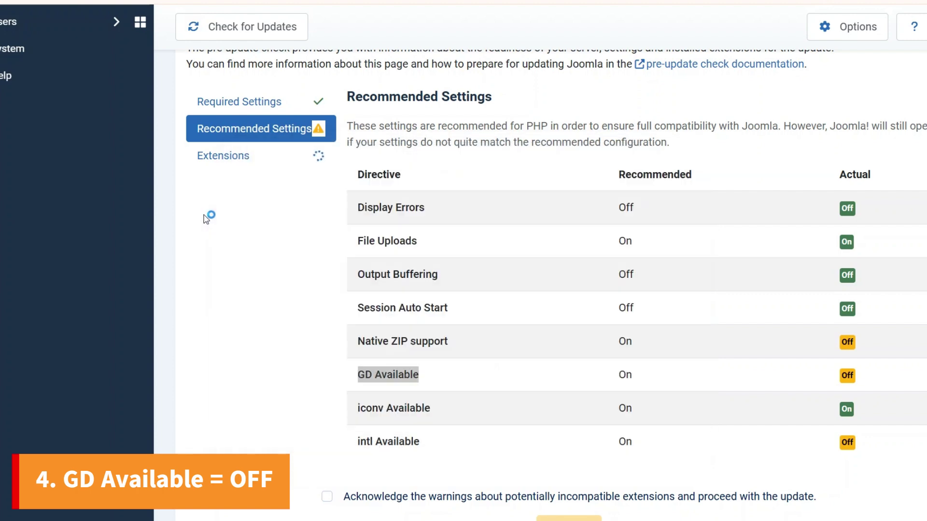
key("F5")
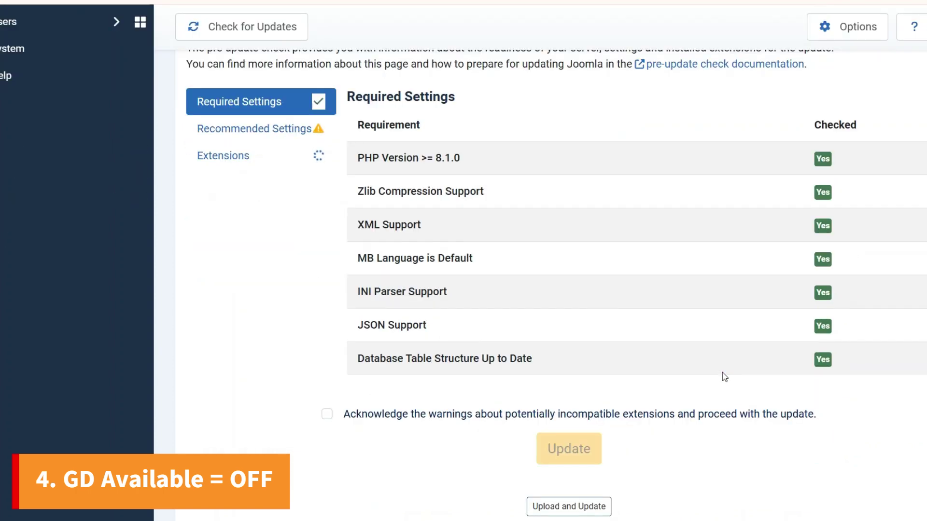
left_click(293, 129)
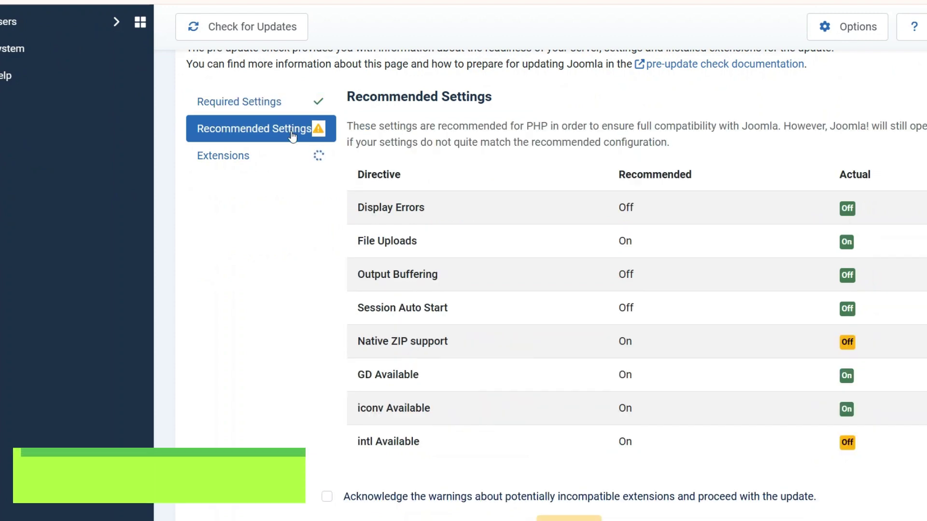
left_click_drag(375, 376, 370, 376)
triple_click(370, 376)
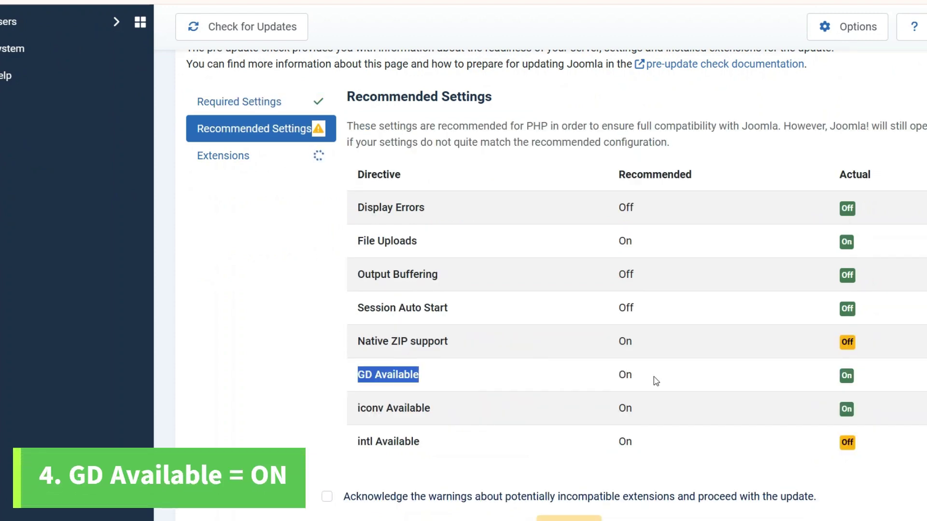
double_click(846, 375)
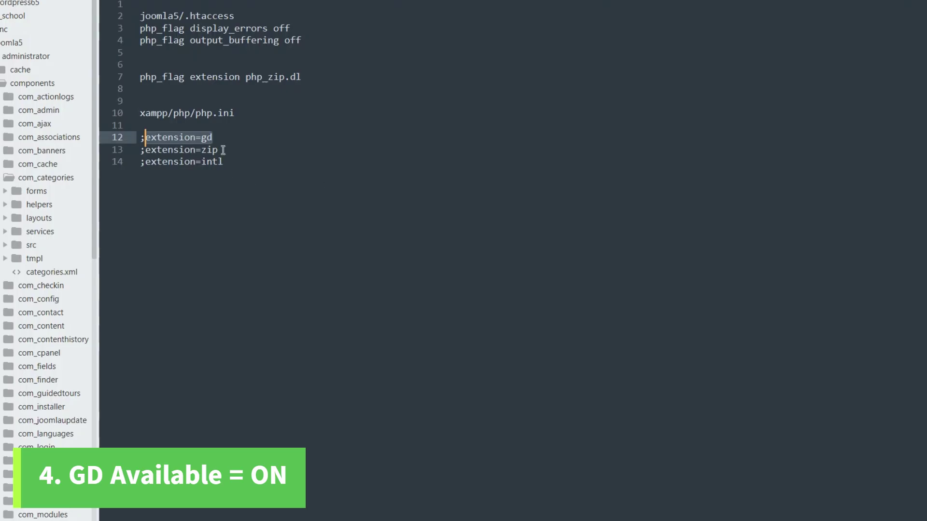
Step: Copy ;extension=zip from the notes and search php.ini for that line
left_click_drag(218, 150, 138, 151)
key("ctrl+c")
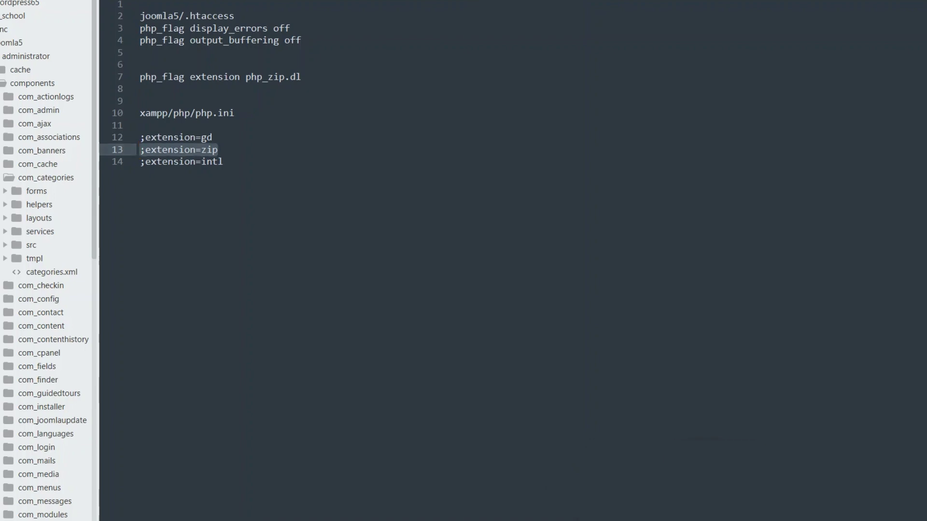
left_click(625, 518)
key("ctrl+f")
key("ctrl+v")
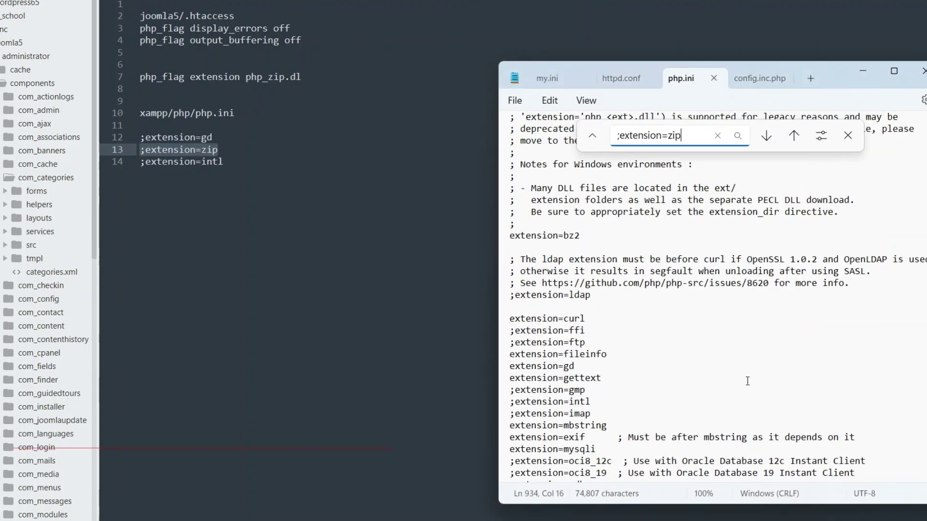
left_click(766, 135)
Step: Uncomment the extension=zip line in php.ini by removing its leading semicolon
scroll(631, 440, "down", 3)
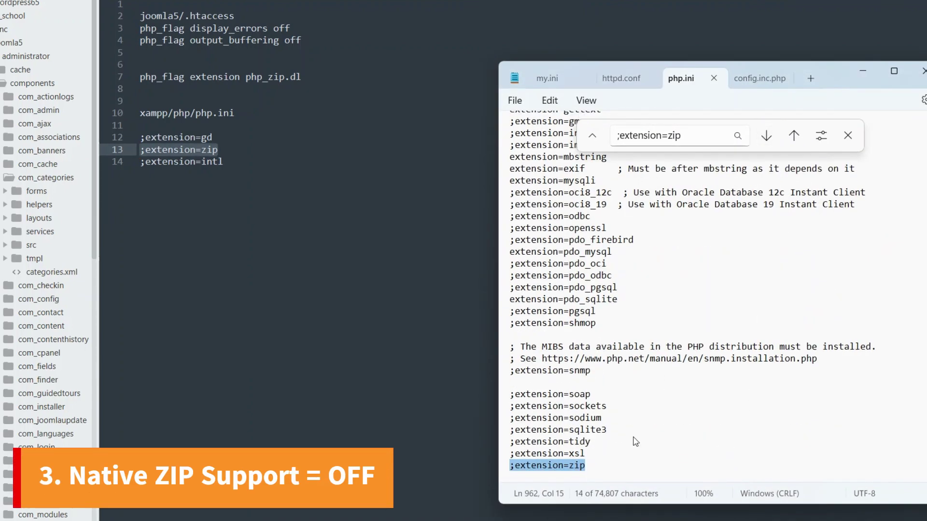
left_click(515, 367)
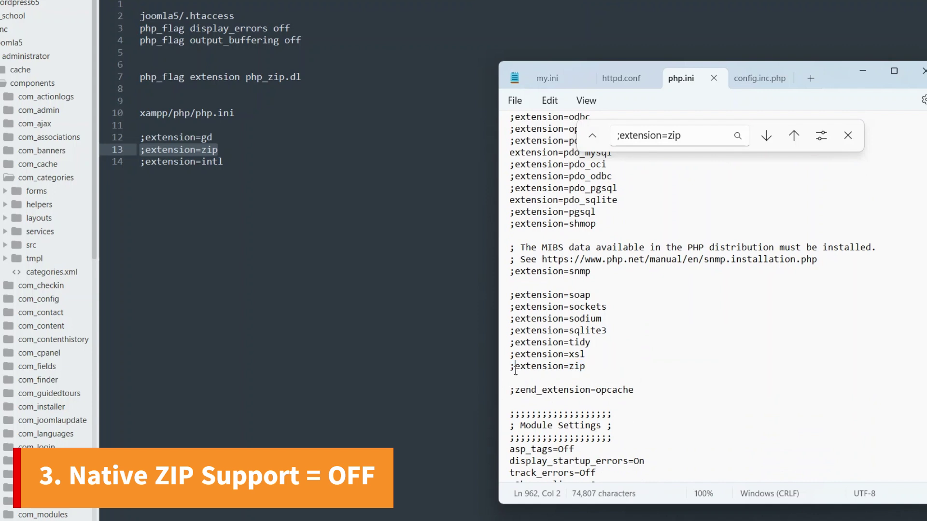
key("BackSpace")
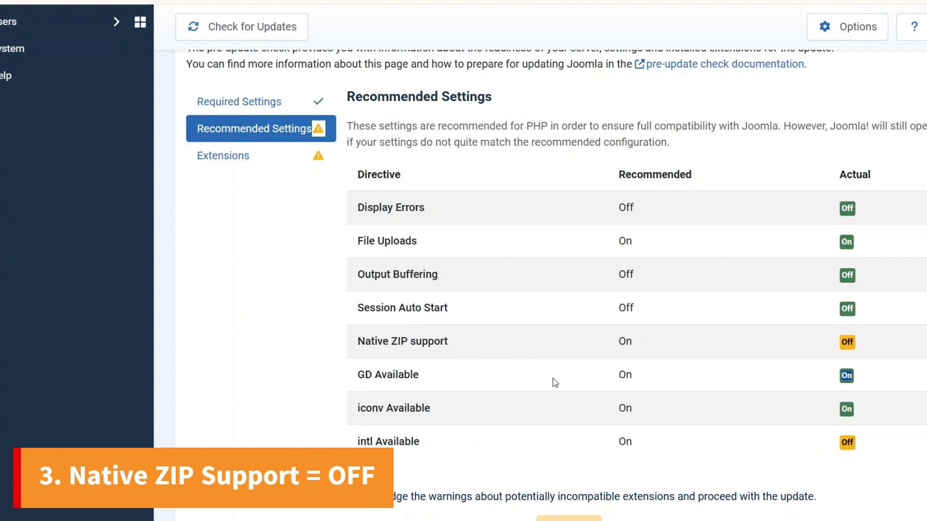
Step: Reload the Joomla Update page's recommended settings in the browser, and restart the Apache module in the XAMPP Control Panel
key("F5")
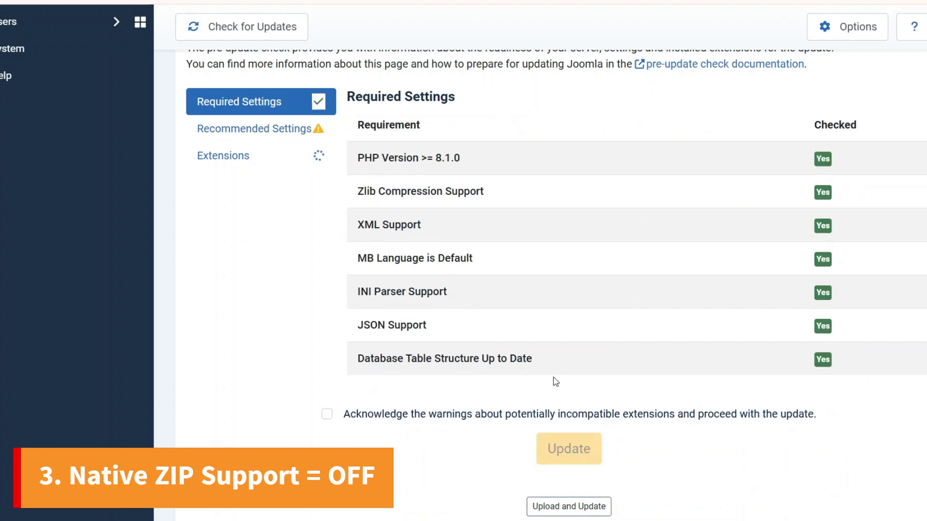
left_click(296, 141)
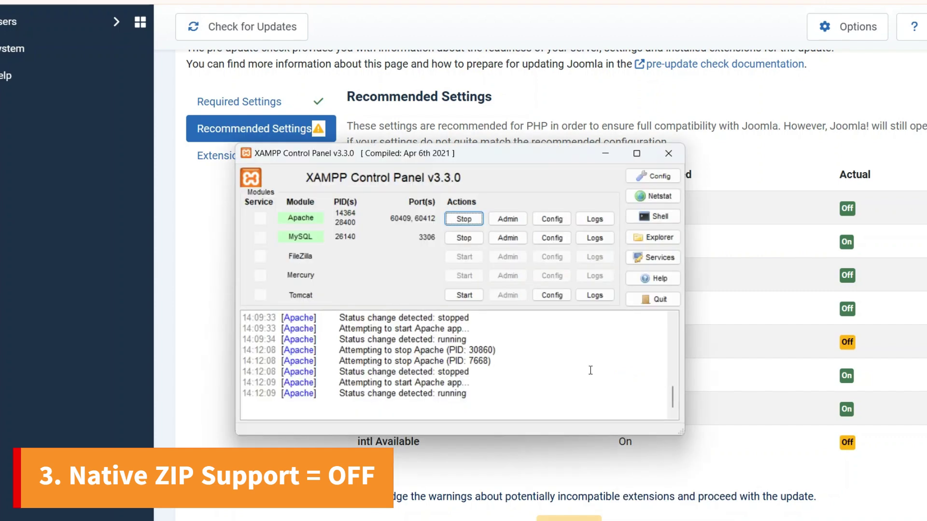
left_click(450, 222)
left_click(458, 220)
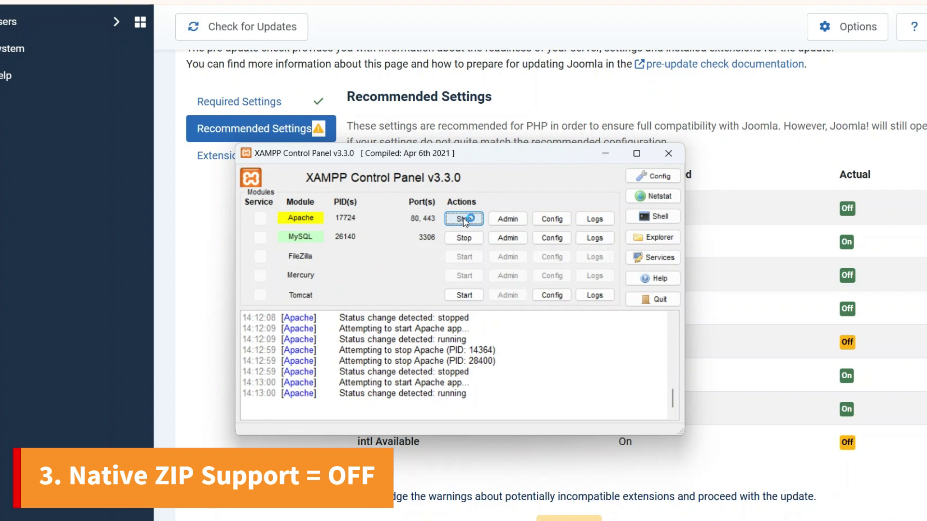
Step: Return to the browser, reload the Joomla Update page and check the actual value of Native ZIP support
left_click(213, 250)
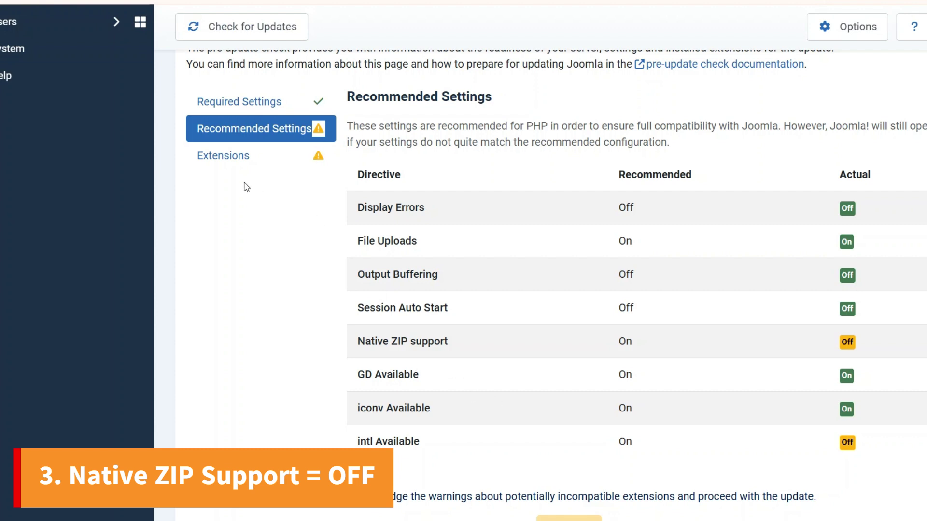
key("F5")
left_click(285, 130)
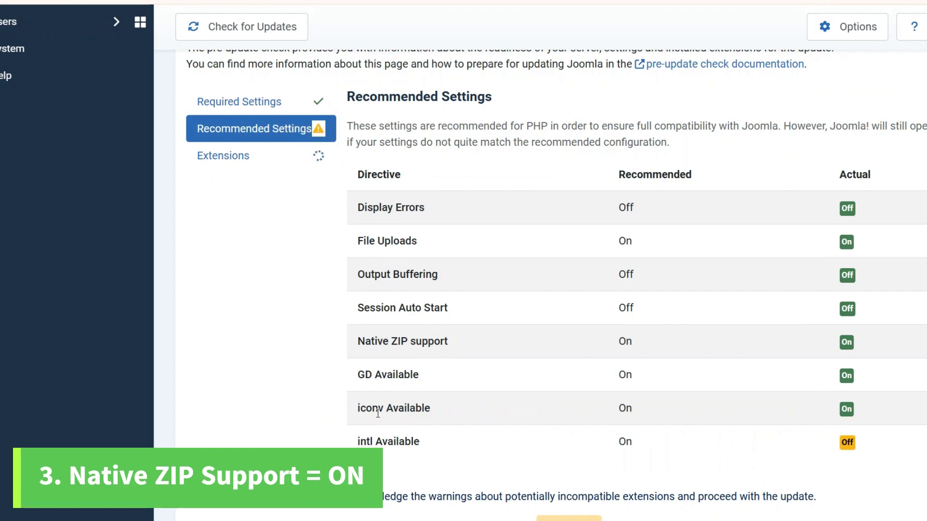
triple_click(403, 342)
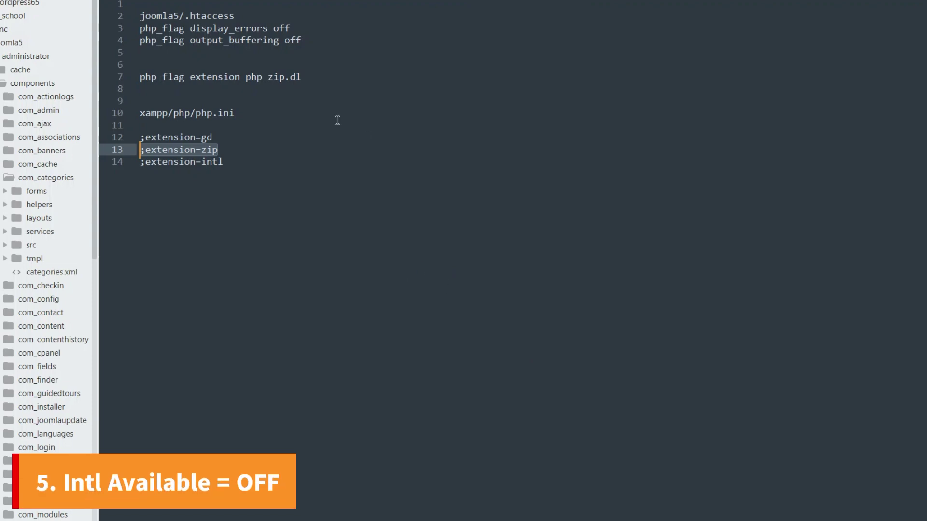
Step: Copy ;extension=intl from the notes and search php.ini for that line
left_click_drag(230, 162, 137, 159)
key("ctrl+c")
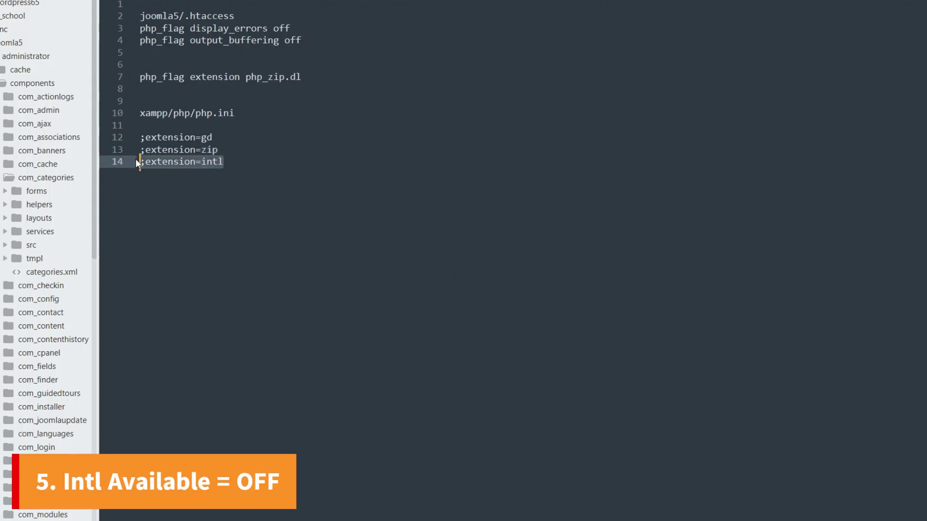
left_click_drag(330, 73, 132, 57)
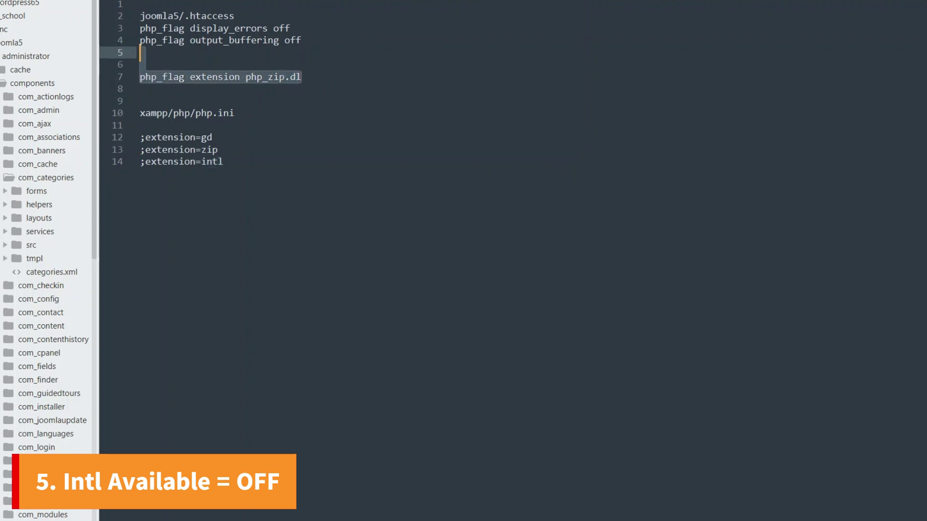
key("alt+Tab")
left_click(672, 135)
key("ctrl+v")
left_click(766, 136)
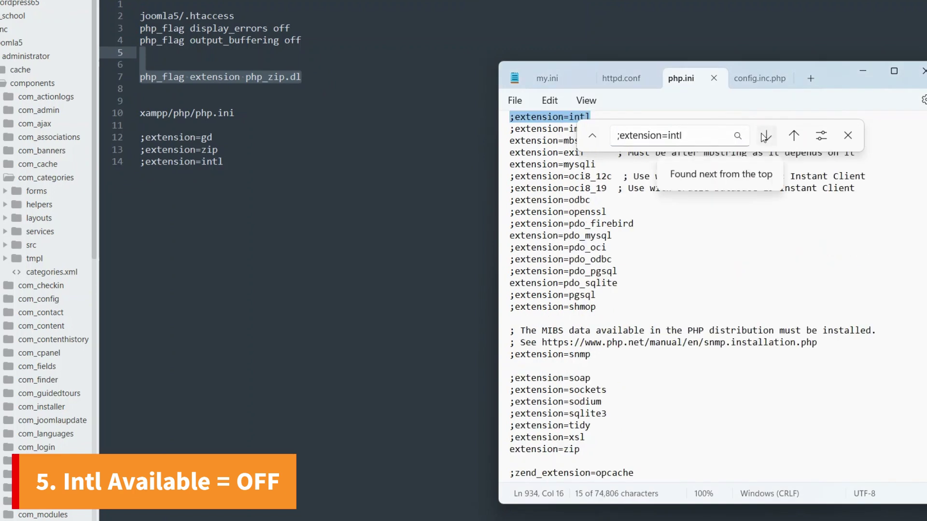
Step: Uncomment the extension=intl line by removing its leading semicolon and save php.ini
scroll(677, 242, "up", 4)
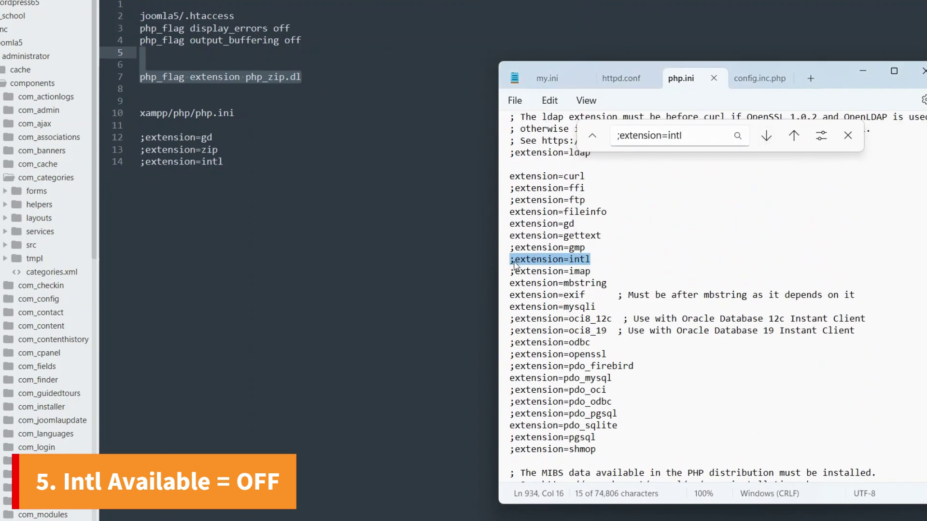
left_click(515, 260)
key("BackSpace")
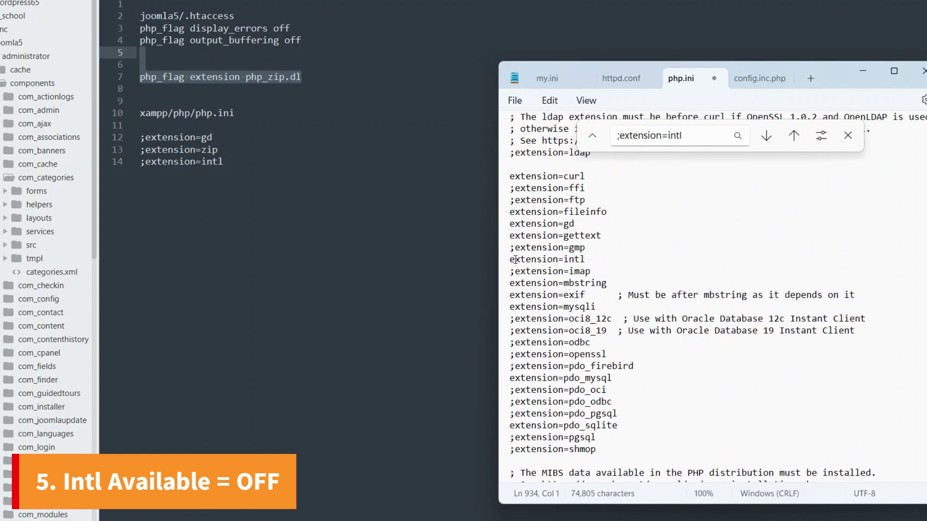
left_click(760, 213)
key("ctrl+s")
Step: Switch to the XAMPP Control Panel and restart Apache to load the intl extension
key("alt+Tab")
left_click(462, 219)
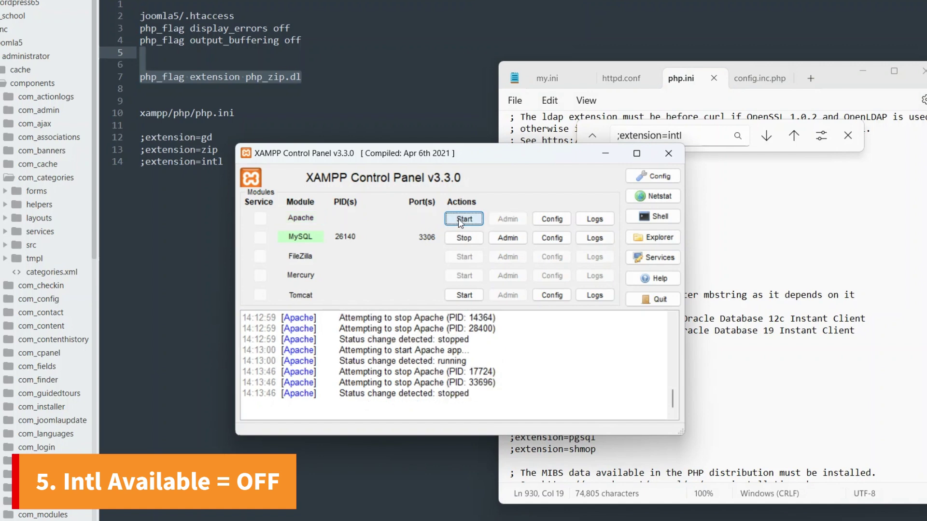
left_click(462, 219)
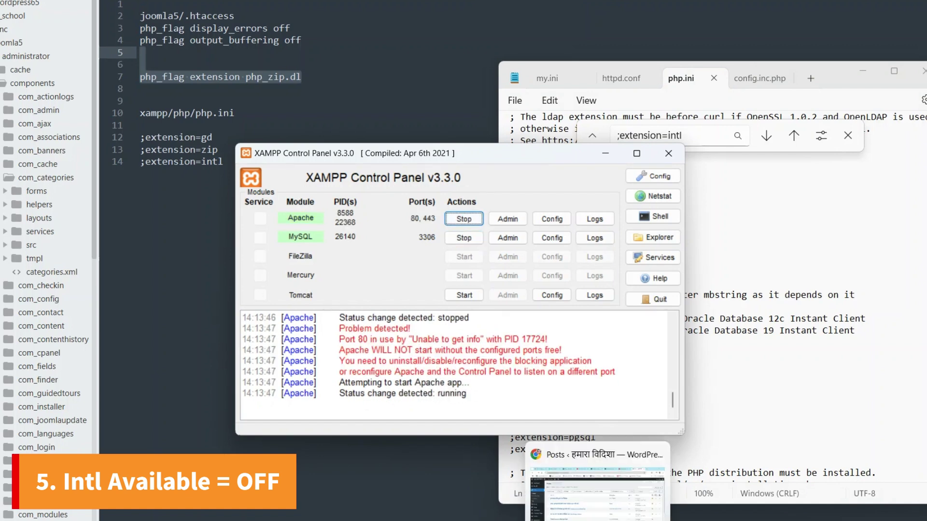
Step: Switch to the browser, reload the Joomla Update page and check intl Available and the other directives under the recommended settings
left_click(598, 502)
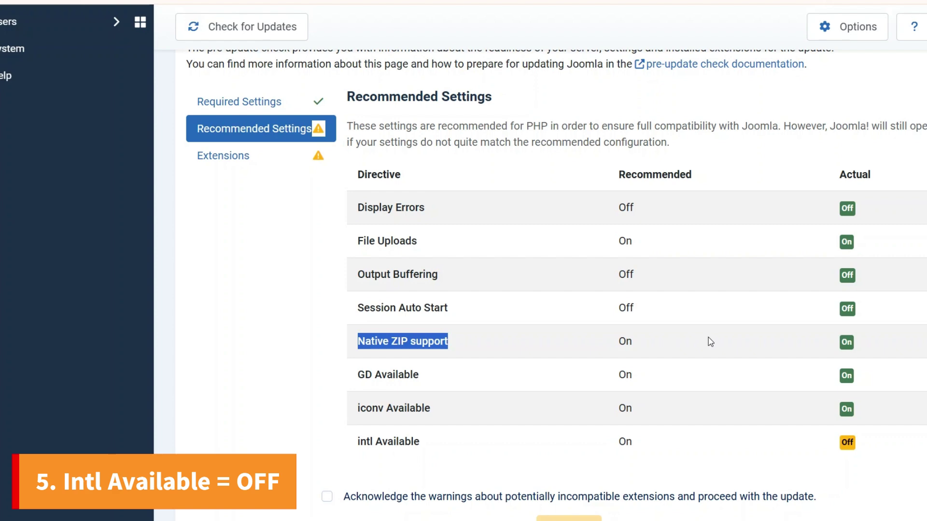
key("F5")
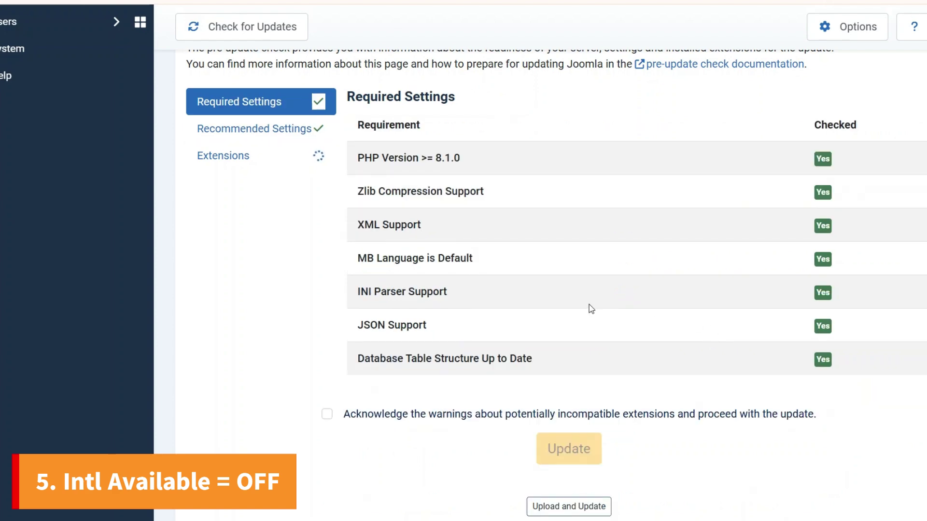
scroll(412, 273, "up", 3)
left_click(320, 265)
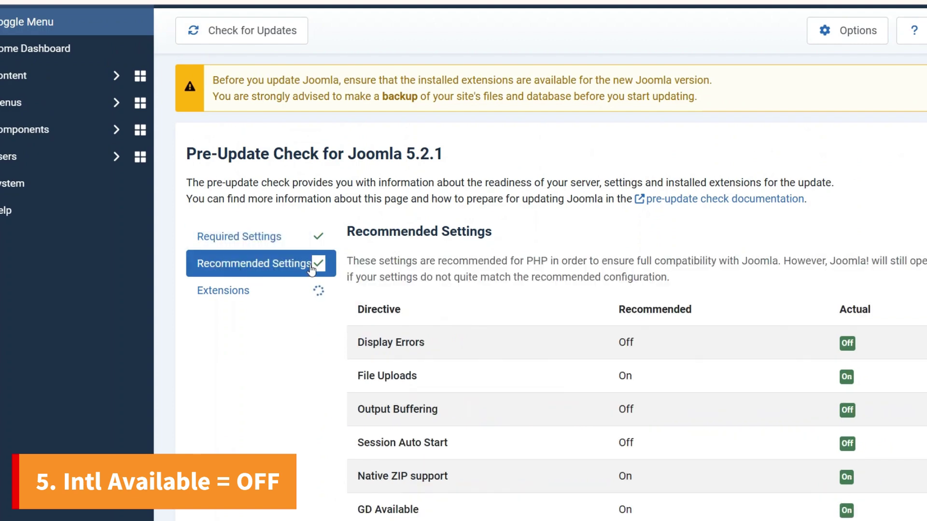
scroll(504, 239, "down", 3)
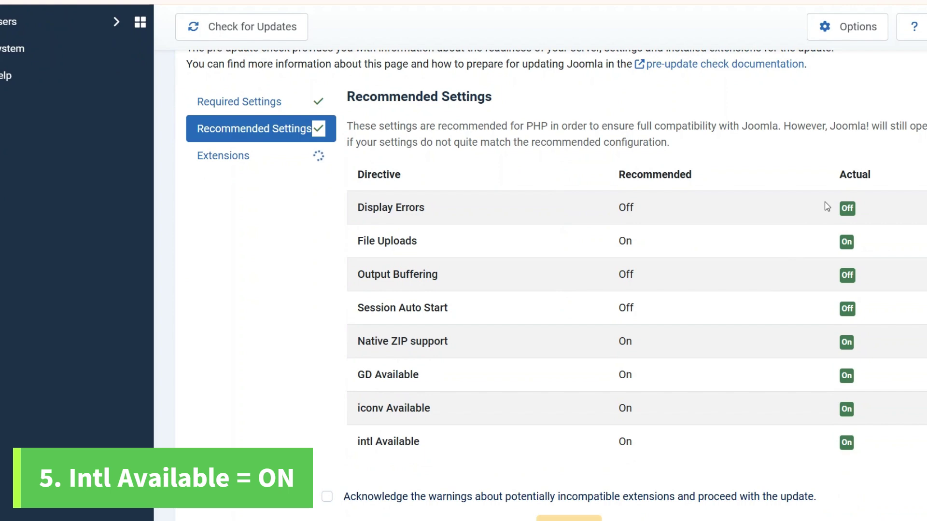
scroll(647, 285, "up", 2)
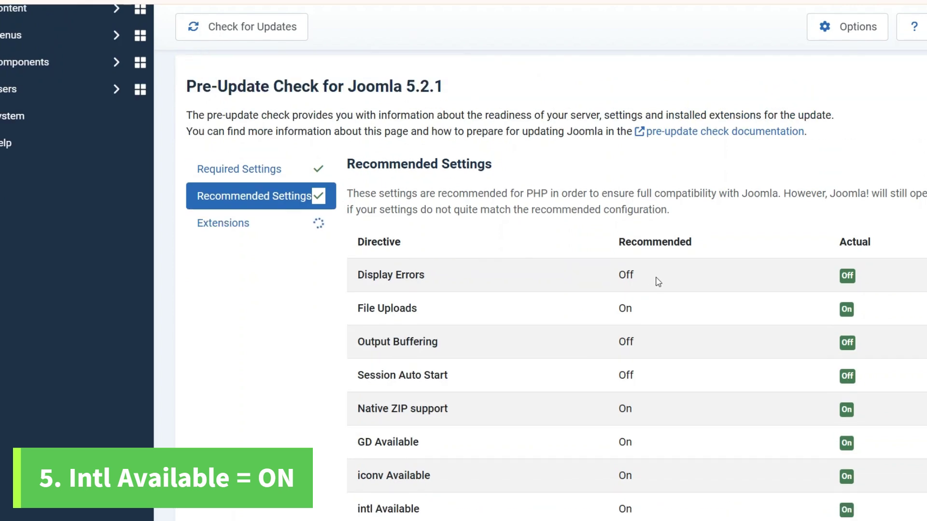
scroll(647, 268, "down", 4)
scroll(531, 280, "up", 2)
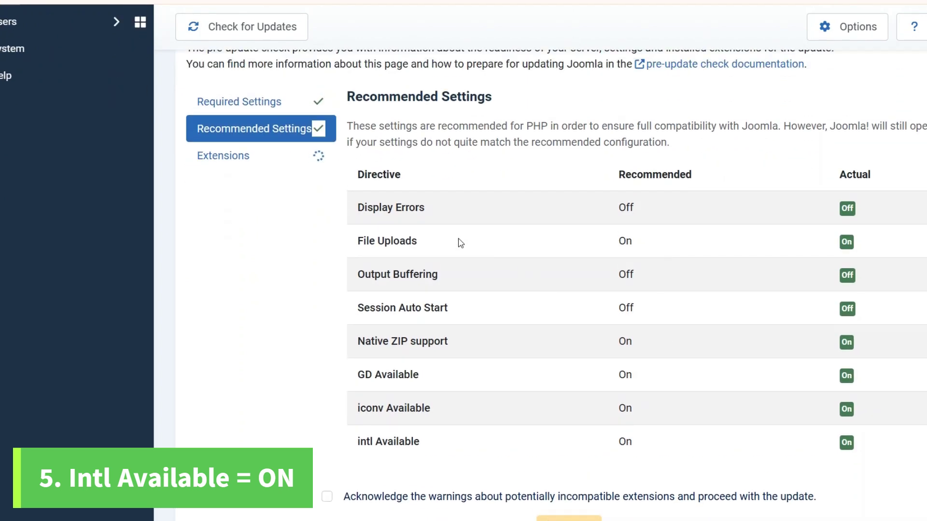
left_click_drag(348, 96, 485, 97)
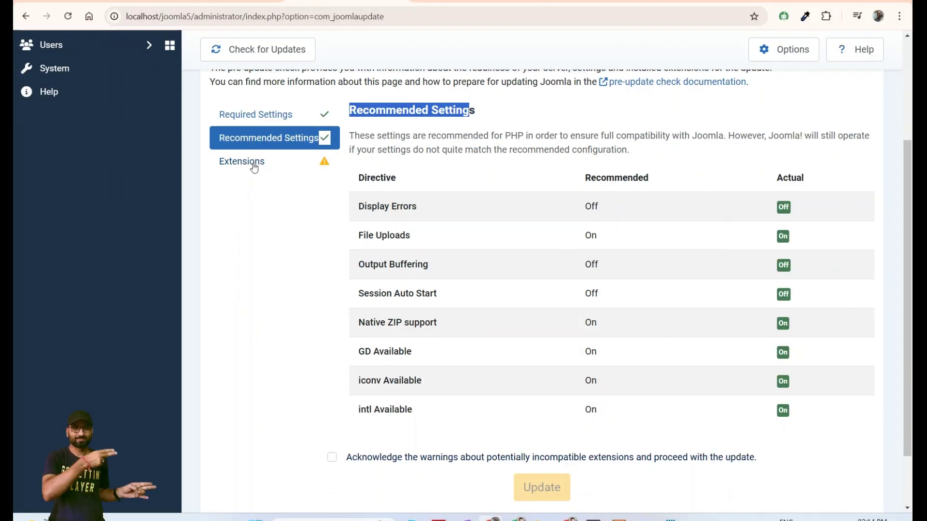
Step: Open the Extensions pre-update check and examine the First Module entry listed under Update Information Unavailable
left_click(254, 167)
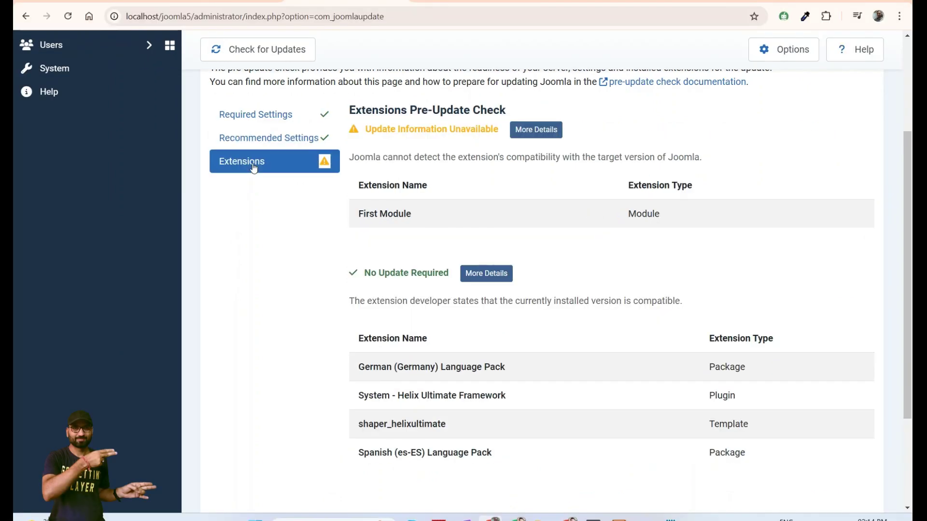
left_click_drag(359, 213, 568, 217)
left_click(401, 217)
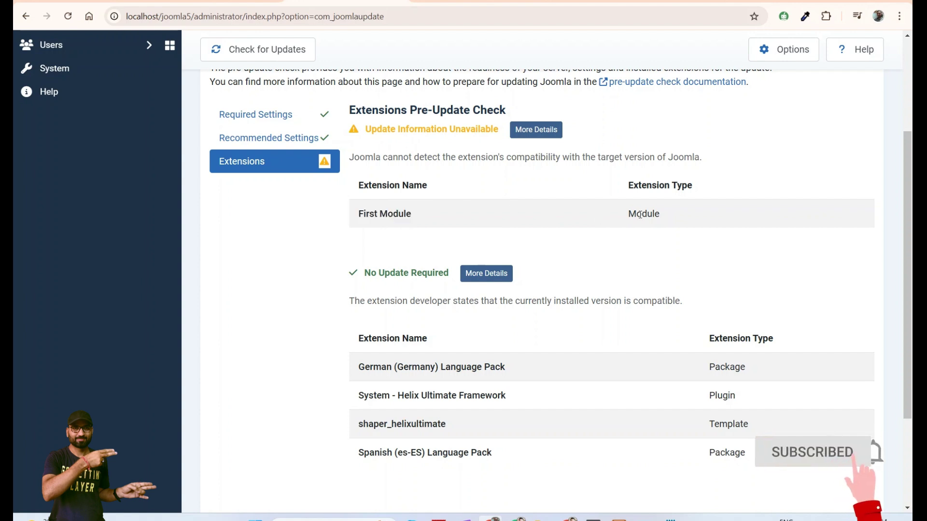
triple_click(401, 217)
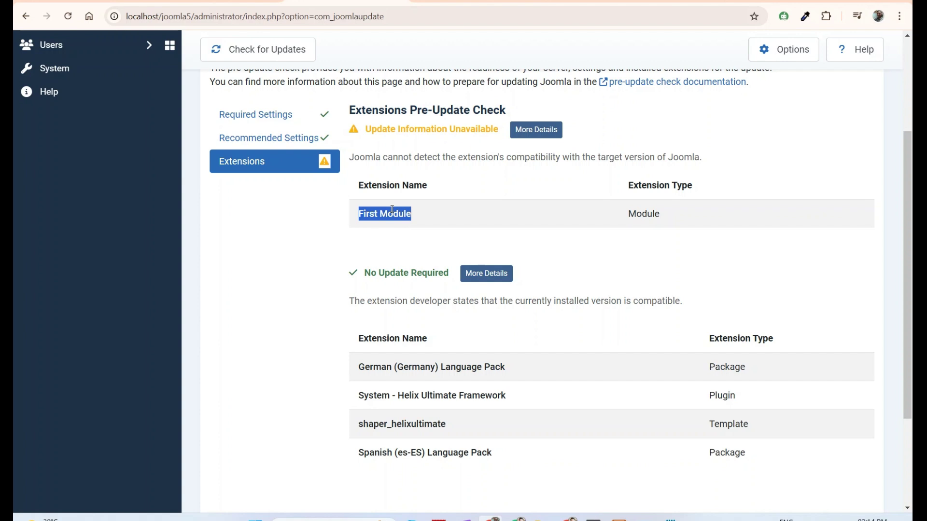
scroll(420, 224, "up", 3)
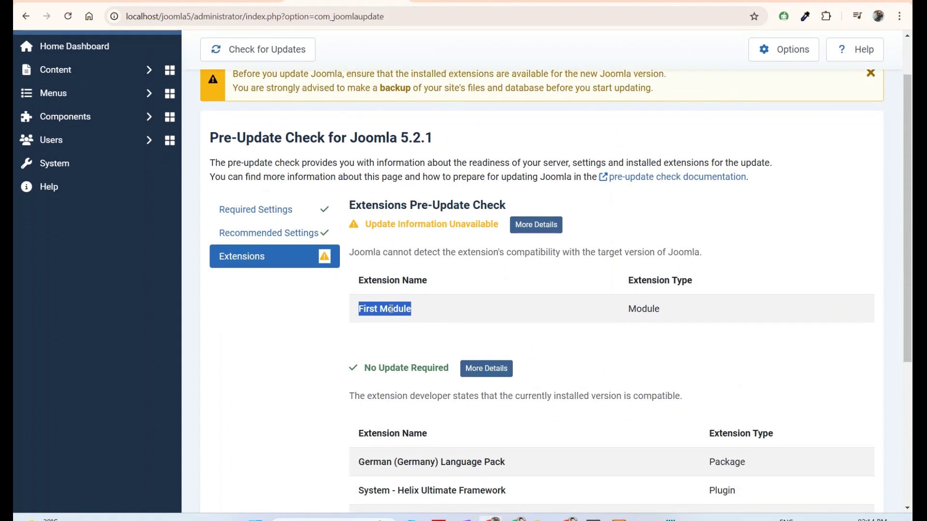
double_click(391, 309)
Step: Switch to the Extensions: Manage page and search the installed extensions for "first"
left_click(457, 6)
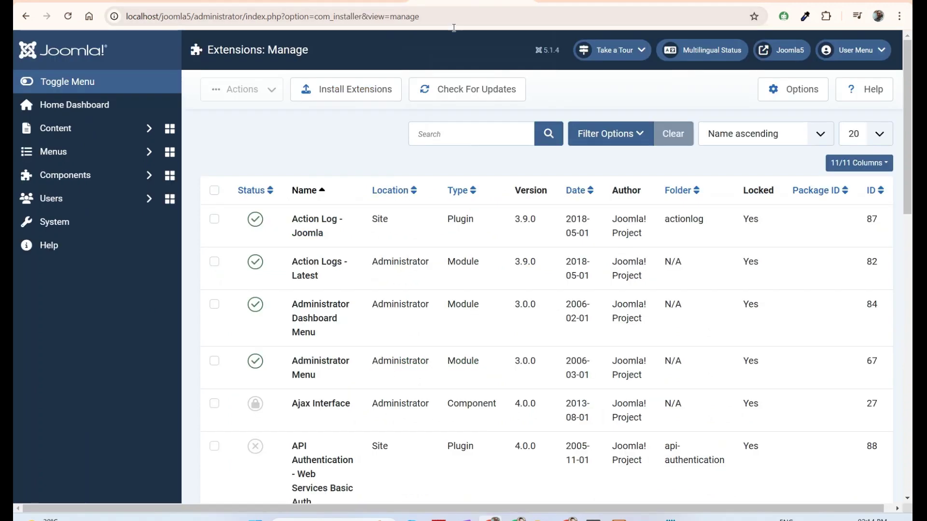
left_click(470, 129)
type("first")
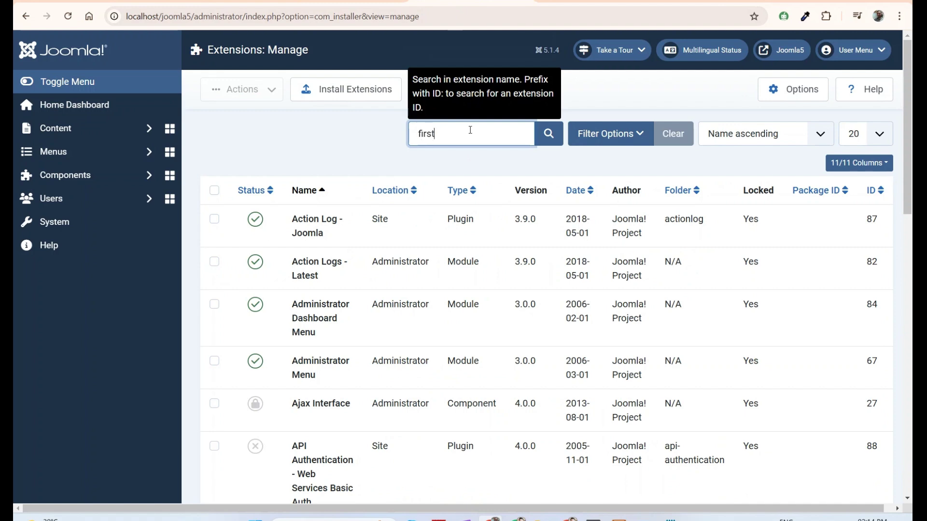
key("Return")
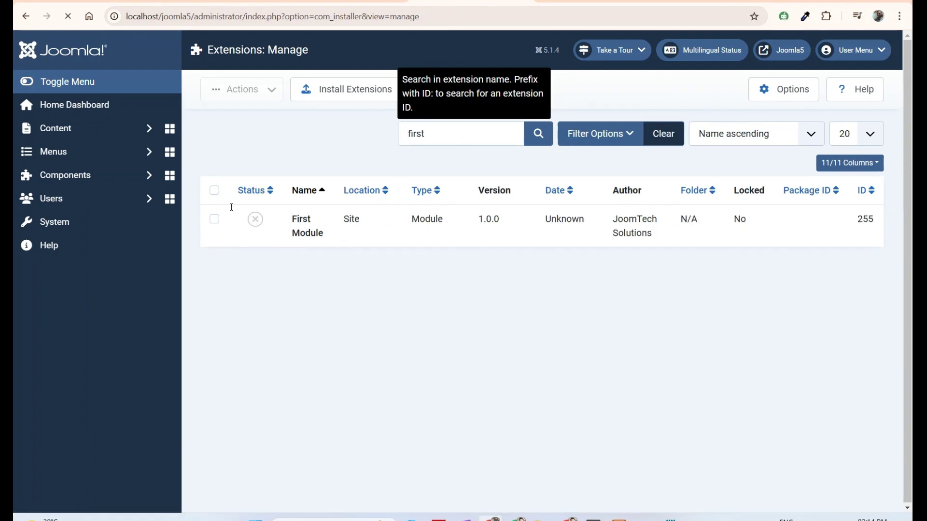
Step: Select the First Module extension and uninstall it, confirming the removal
left_click(215, 190)
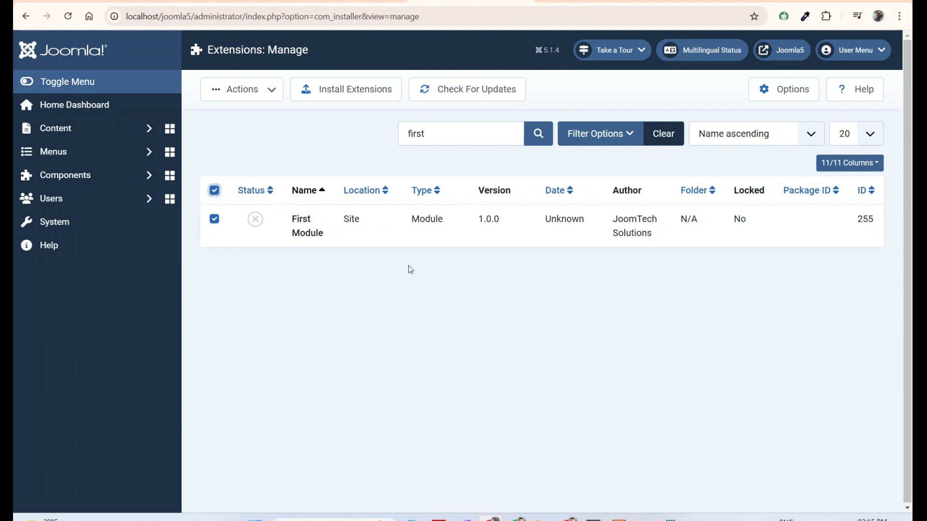
left_click(251, 97)
left_click(240, 164)
left_click(553, 313)
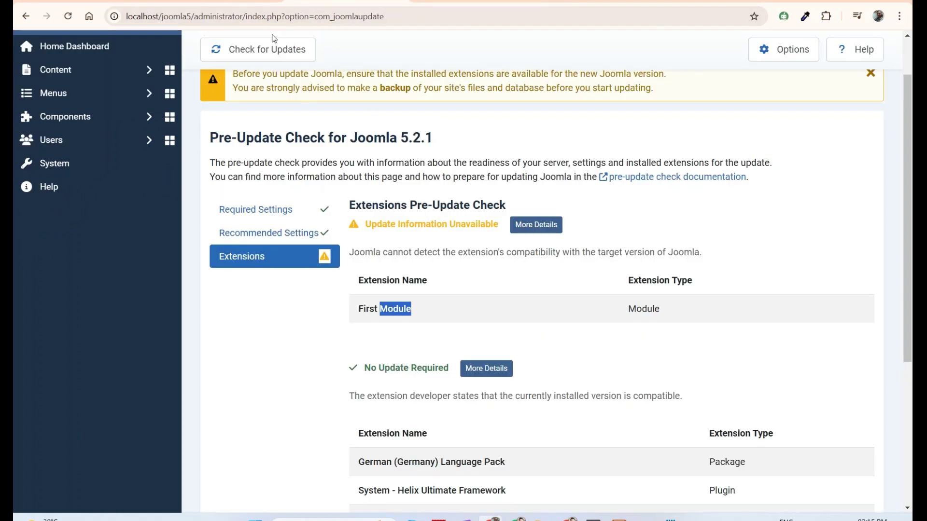
Step: Go back to the Joomla Update page and reload it to rerun the extensions pre-update check
left_click(71, 22)
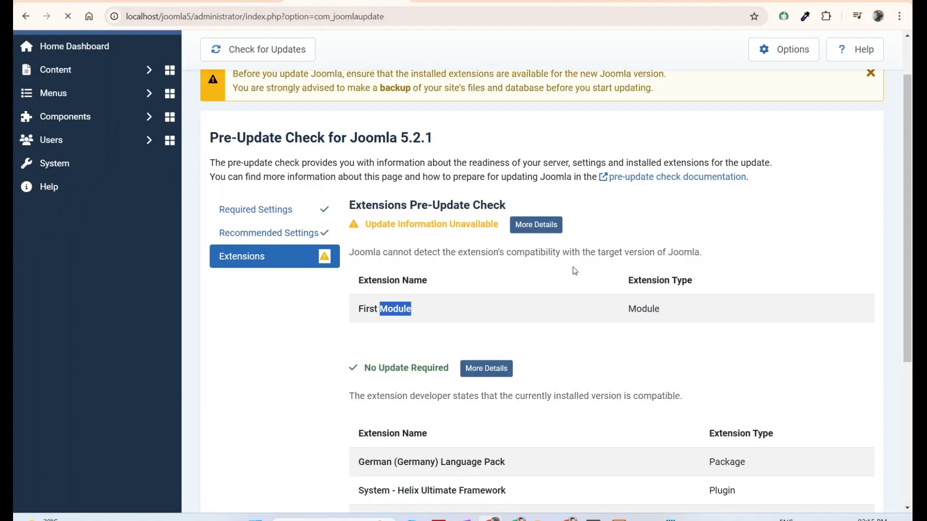